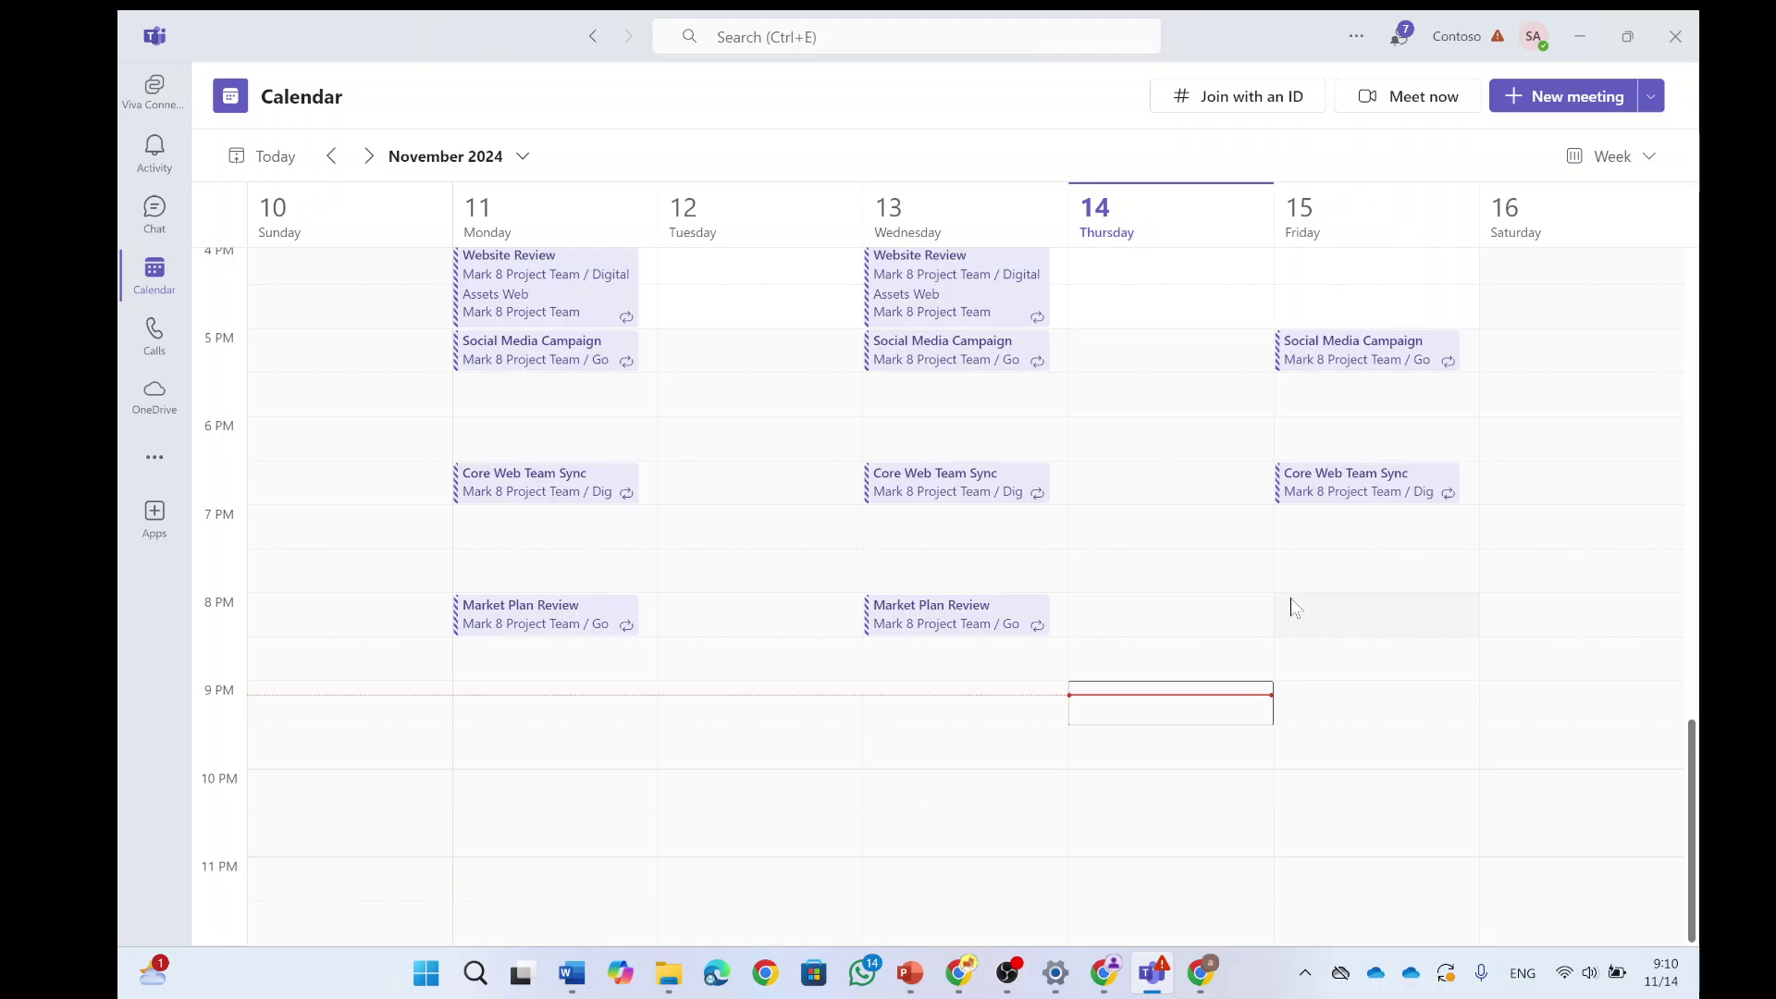
Show the classic calendar's Day, Work week, Week and Agenda view choices from the Week dropdown
click(1630, 157)
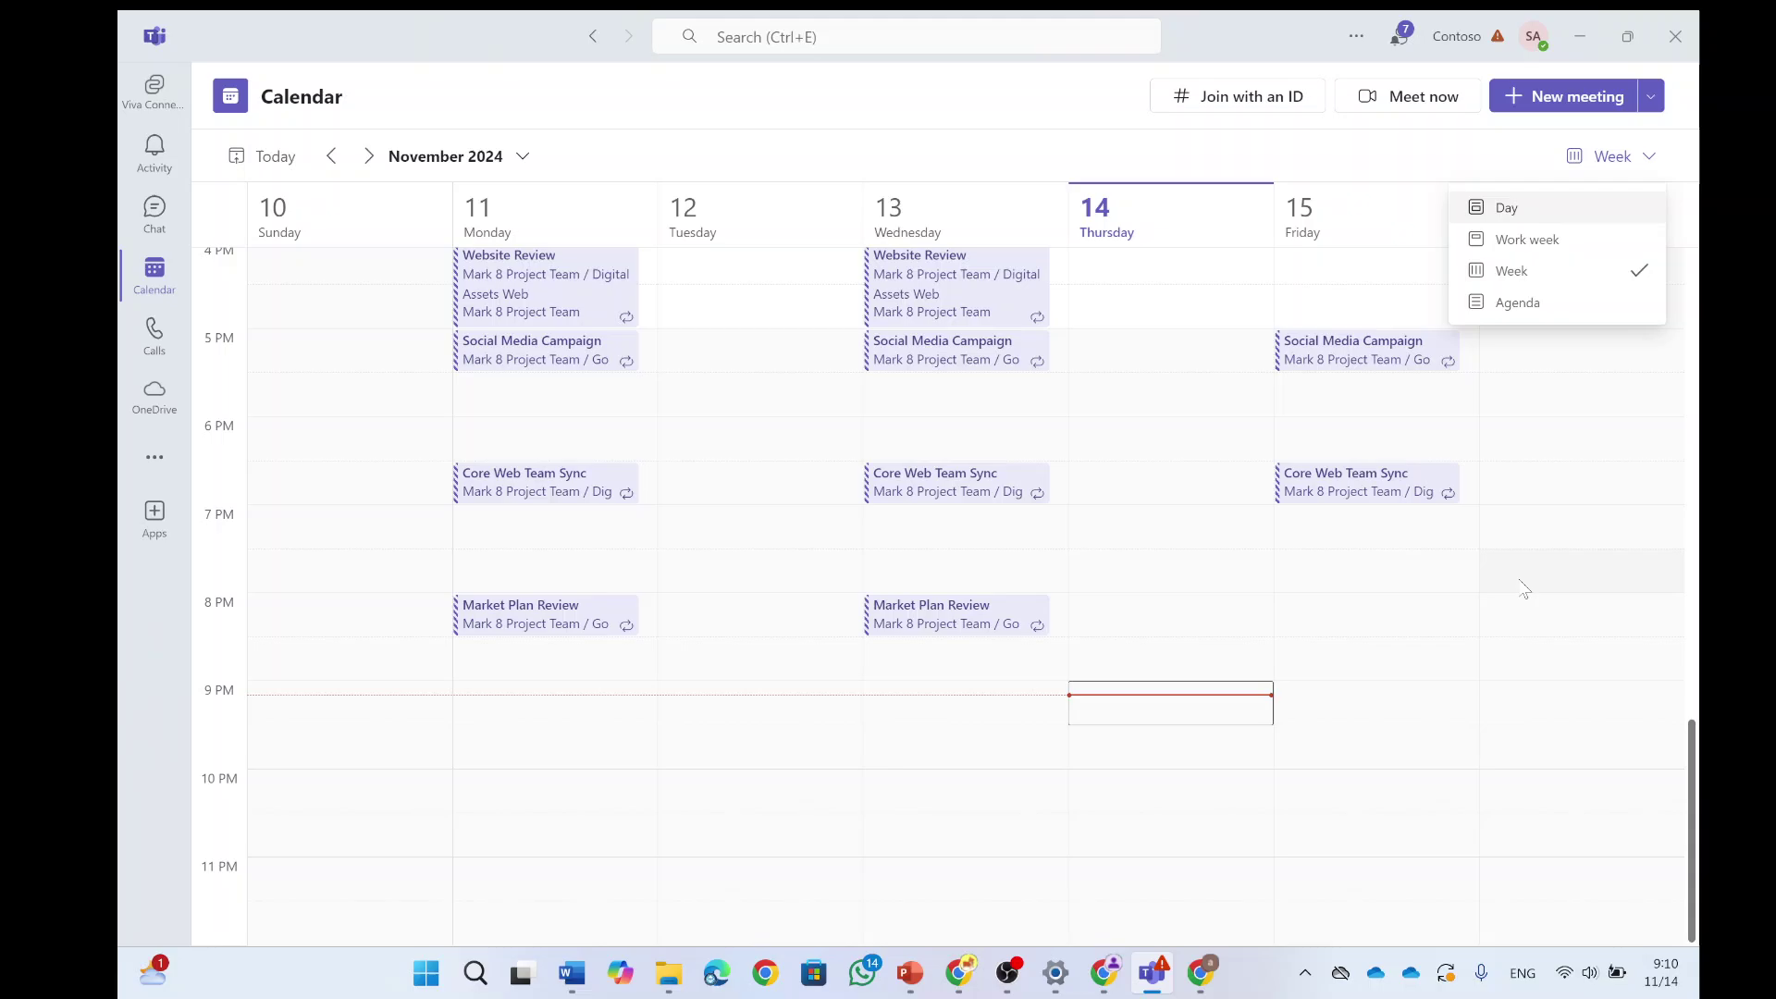
Launch Calendar (New) from the Teams apps list and pin it to the rail
click(155, 456)
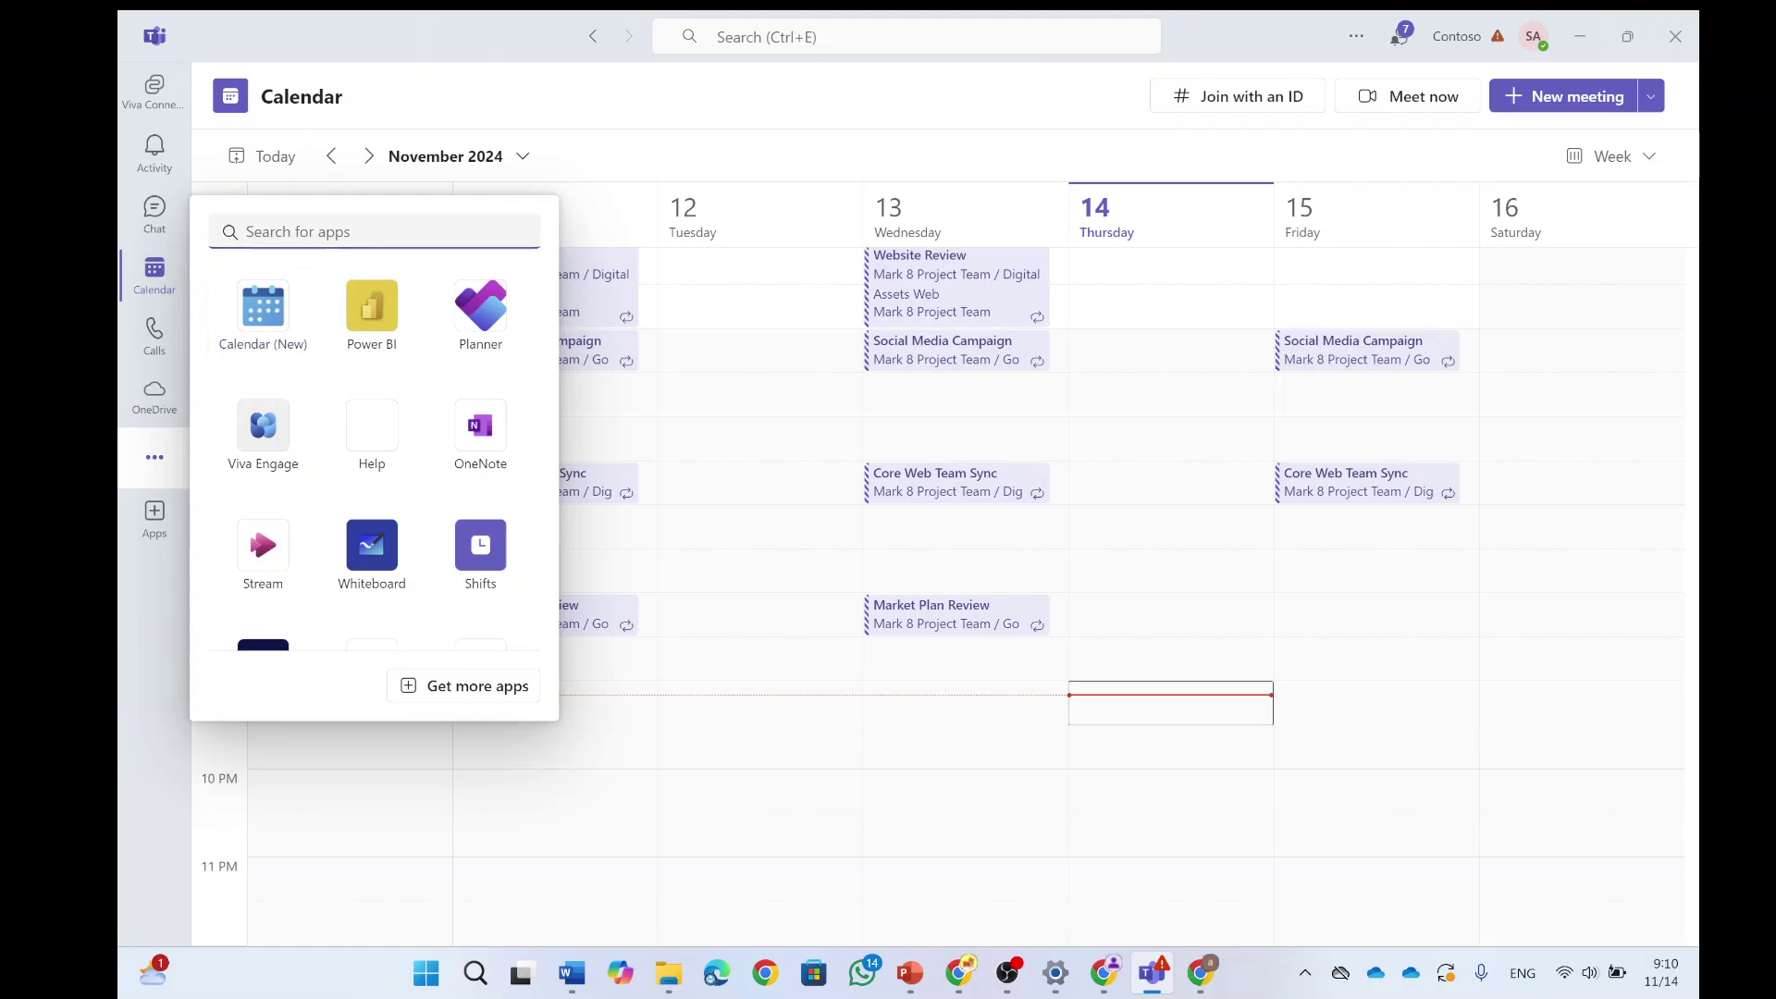
text(cal)
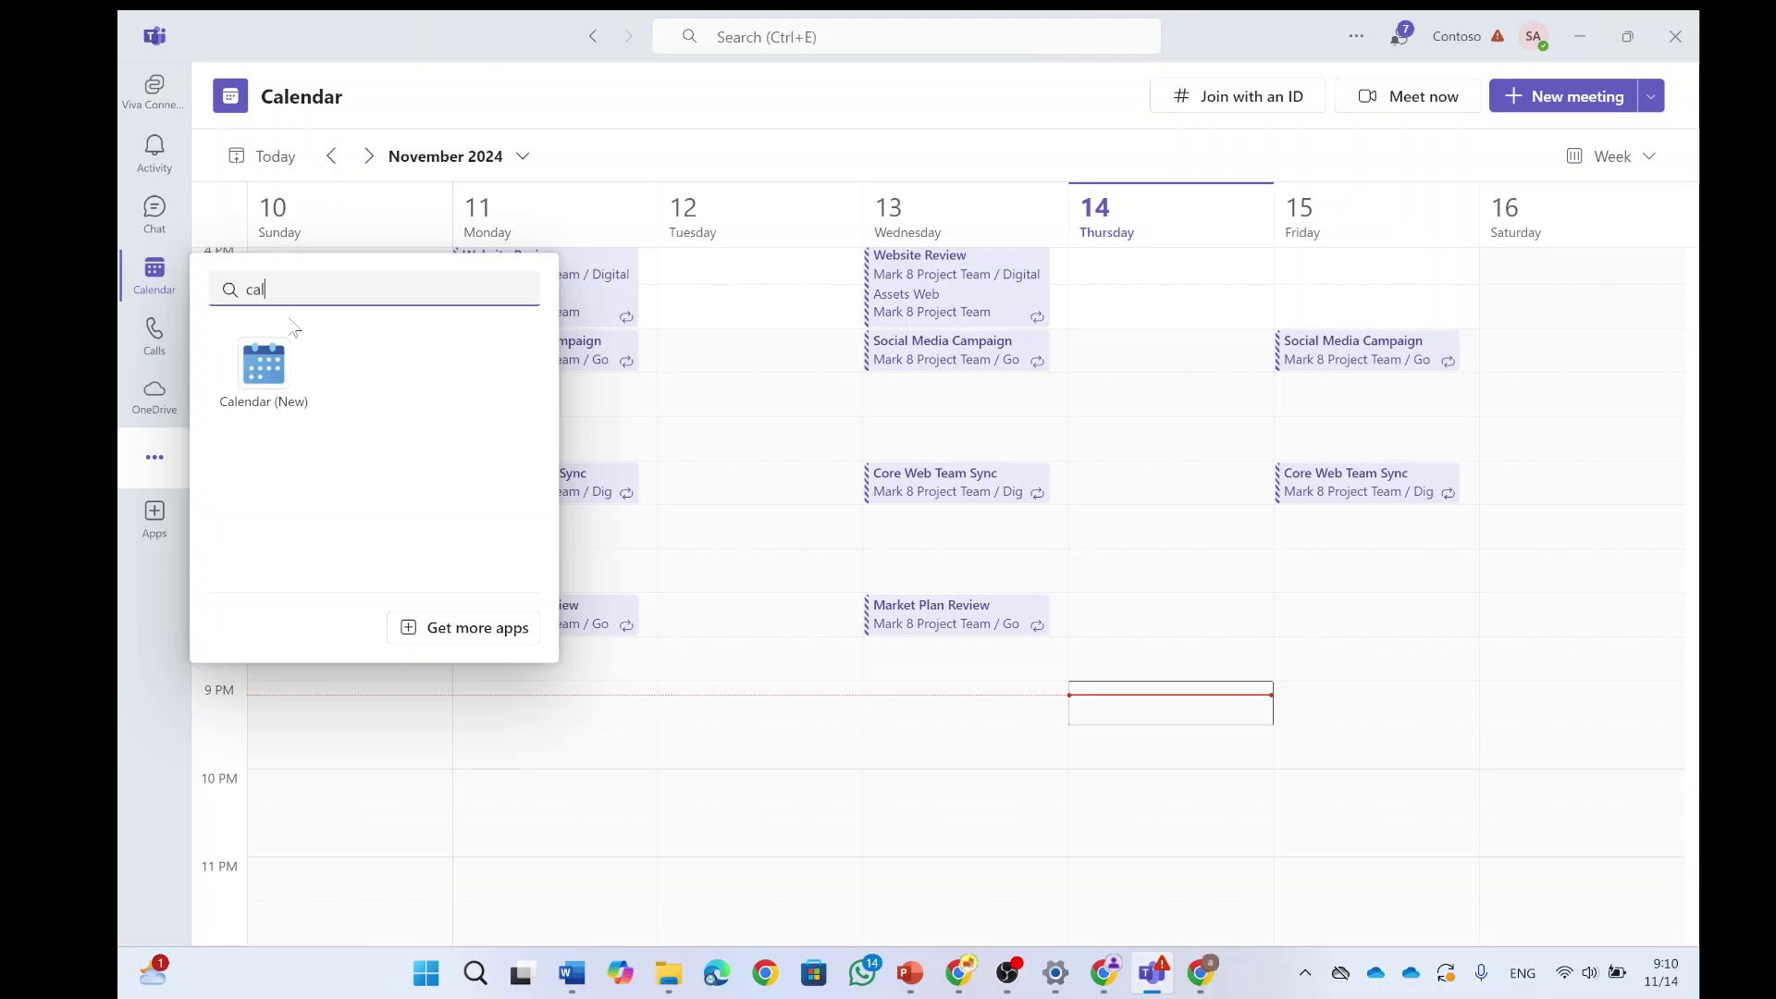
click(284, 319)
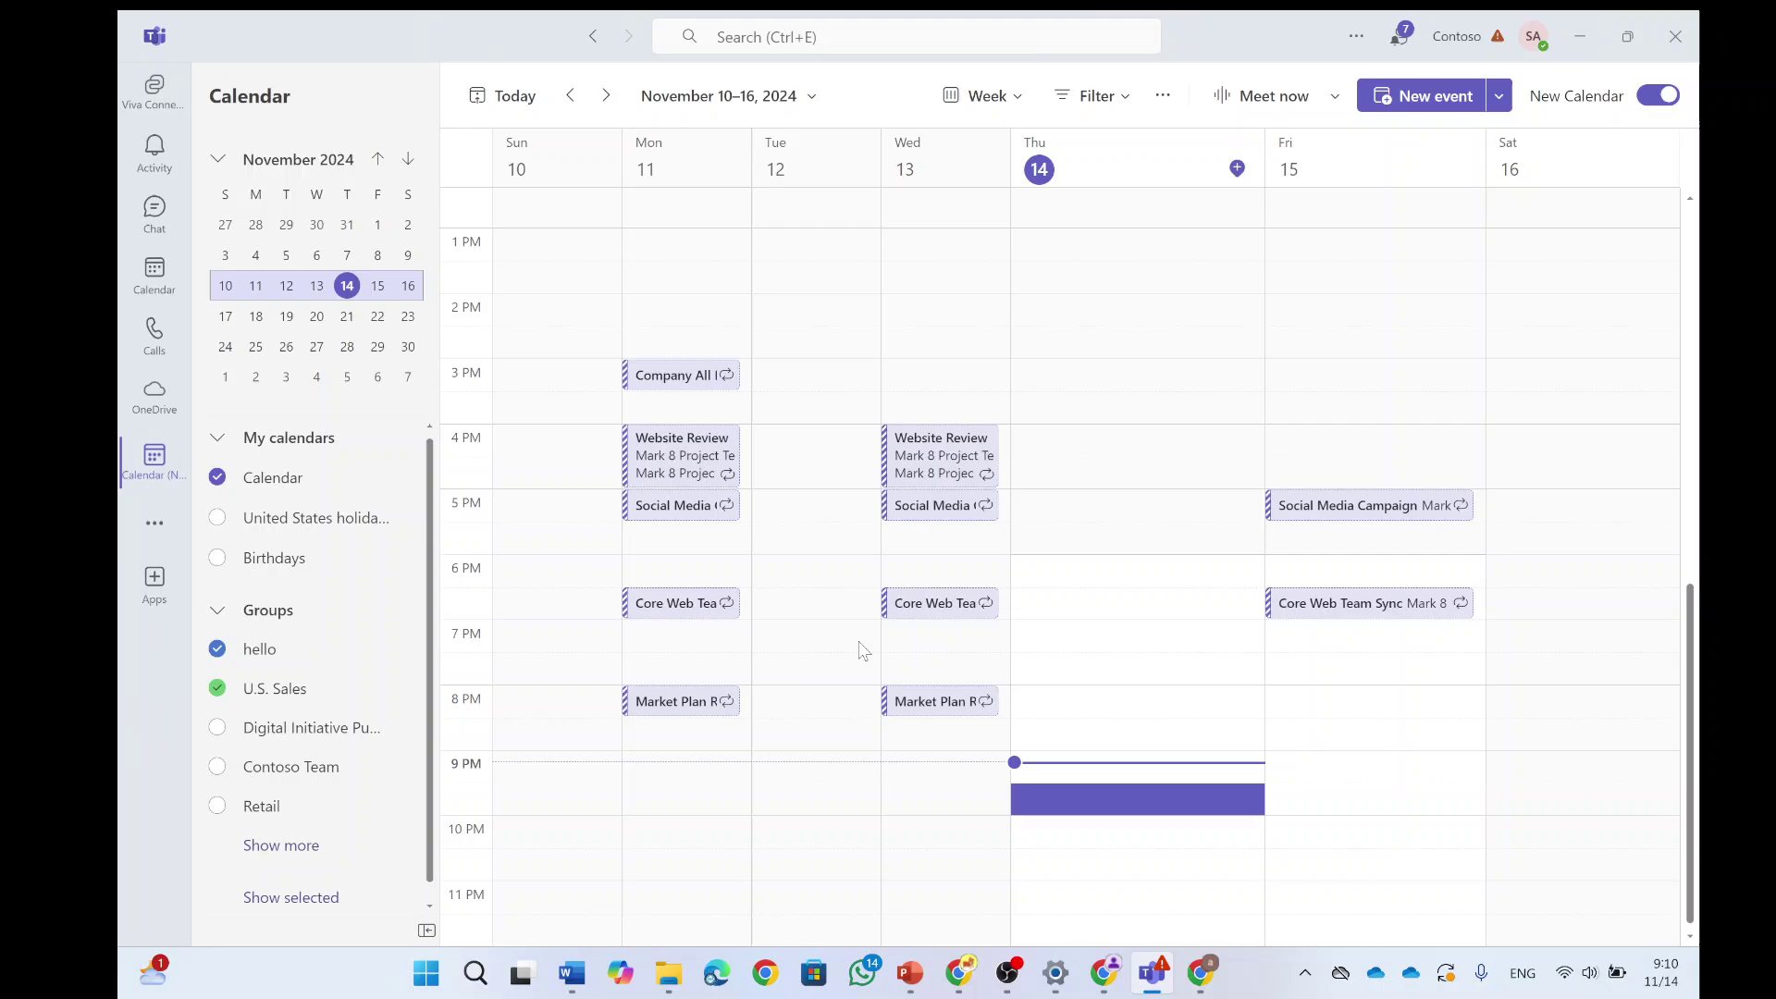
right_click(153, 467)
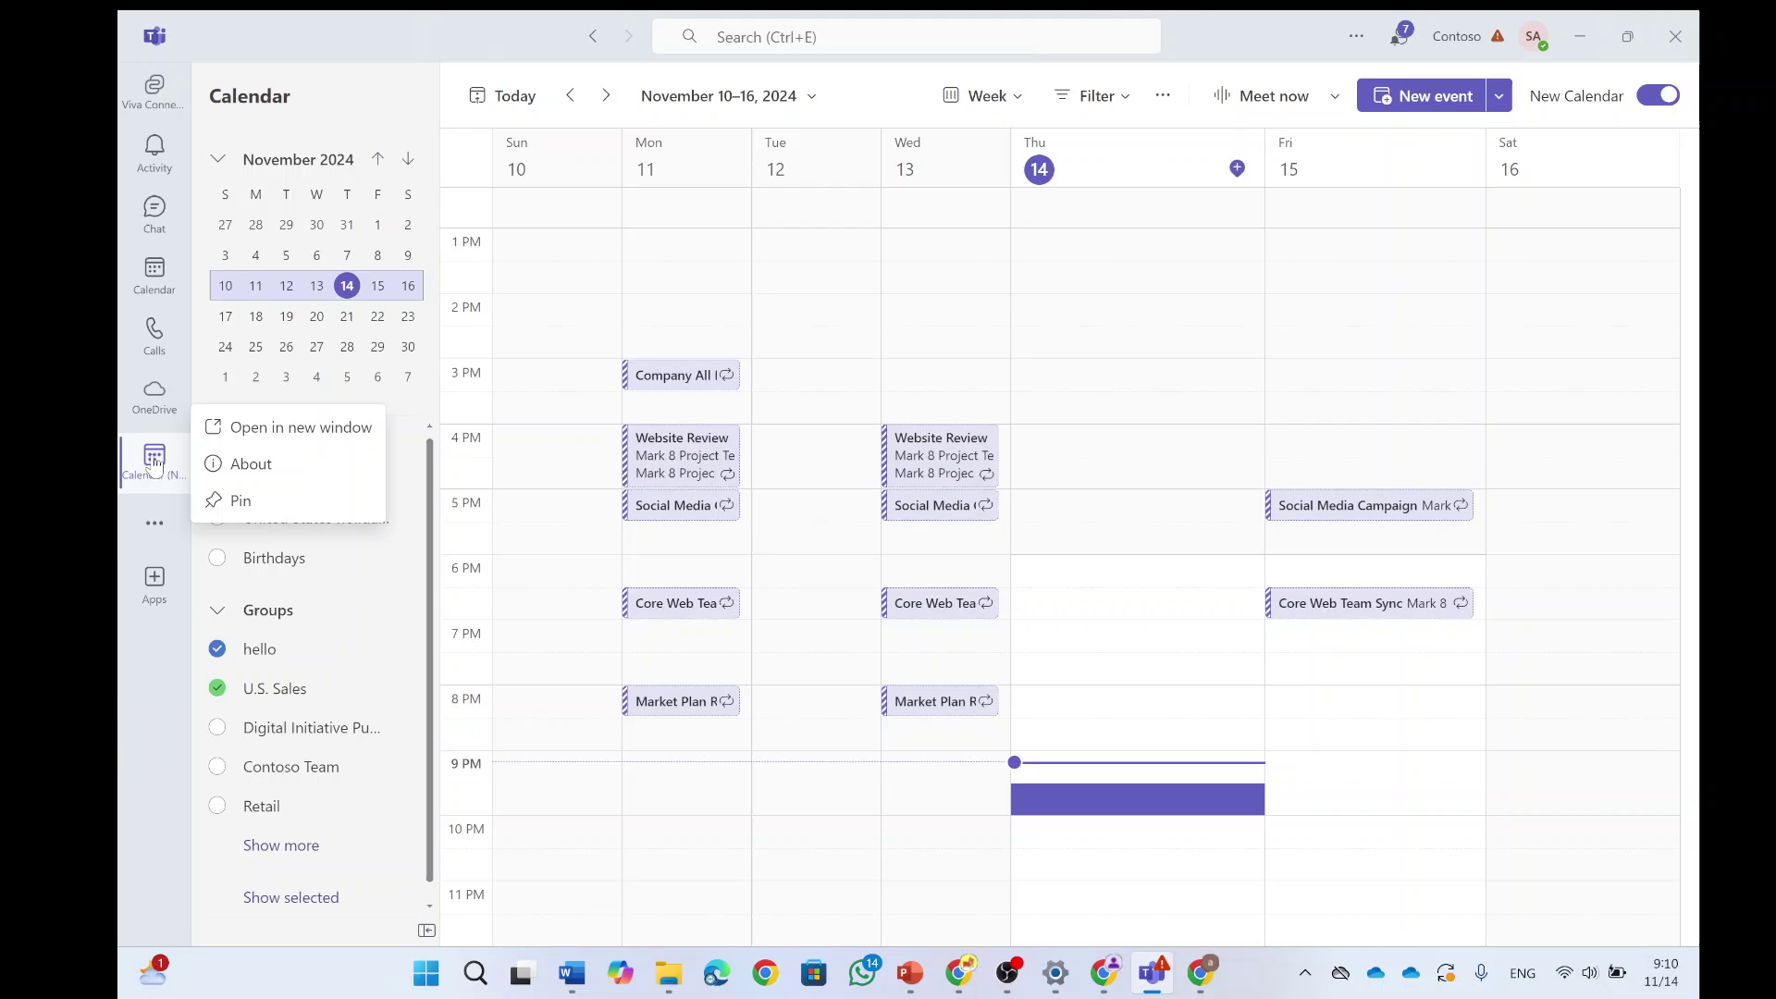
click(220, 503)
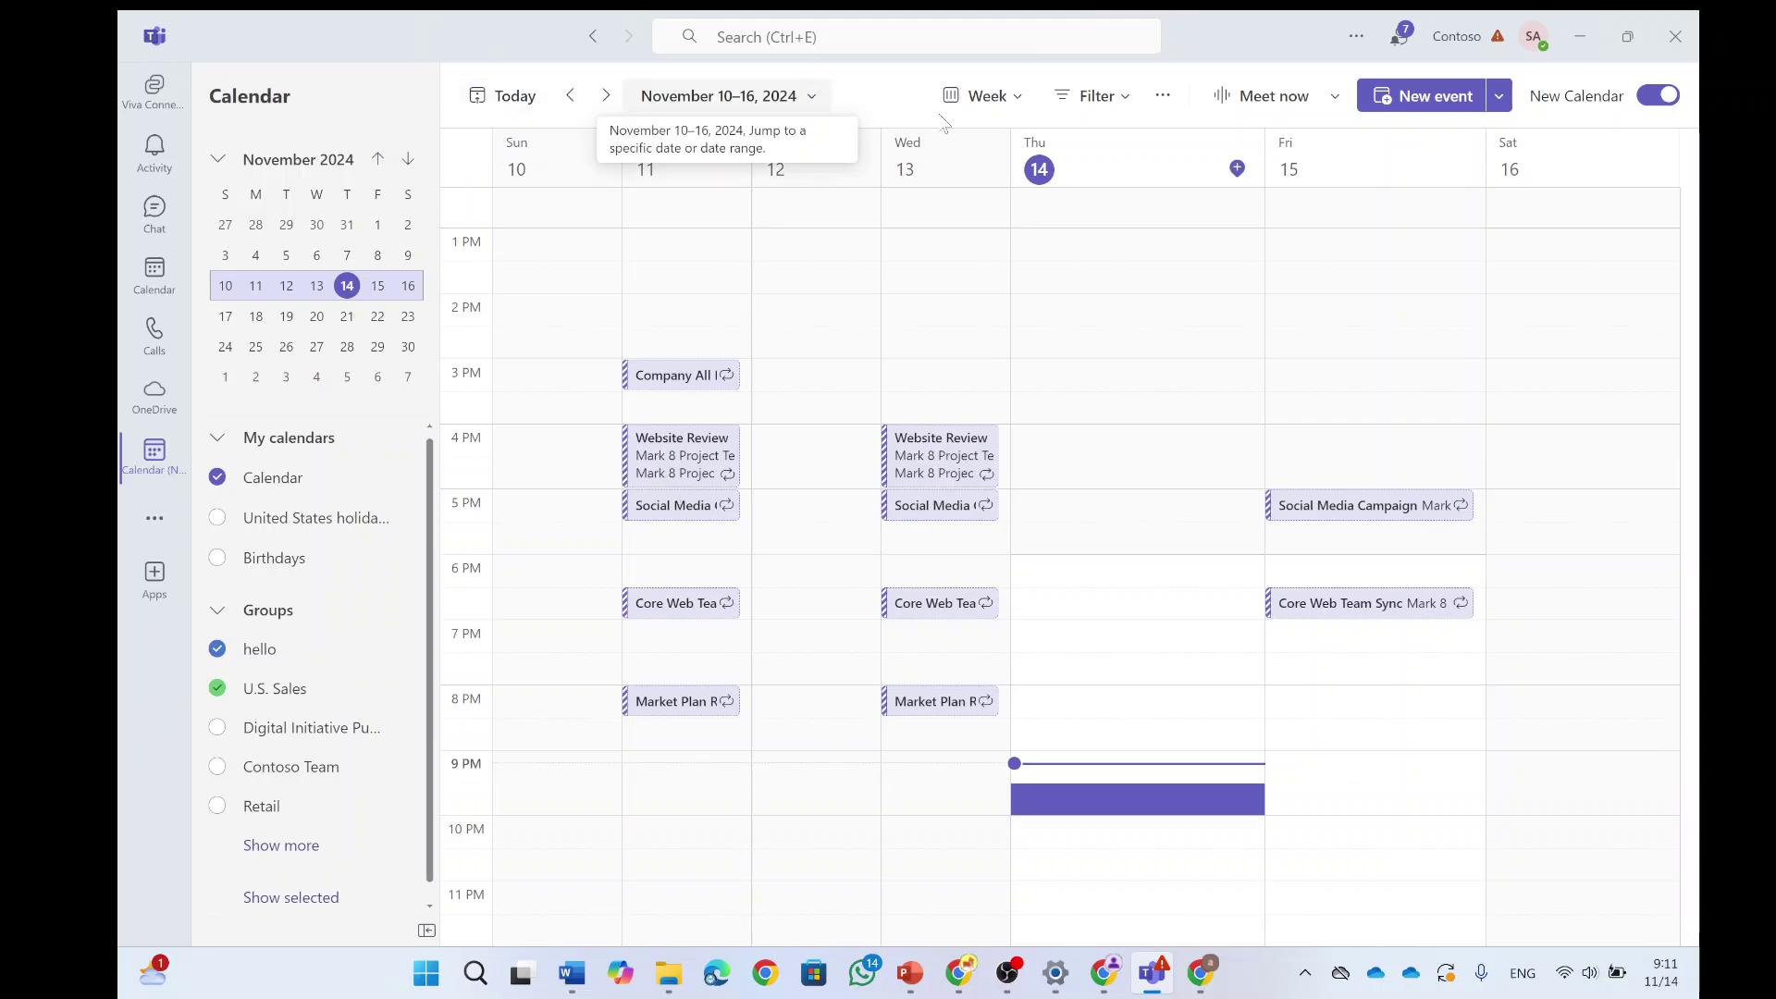
Turn on Split view, hide the hello and U.S. Sales calendars, and review Saved views
click(1017, 100)
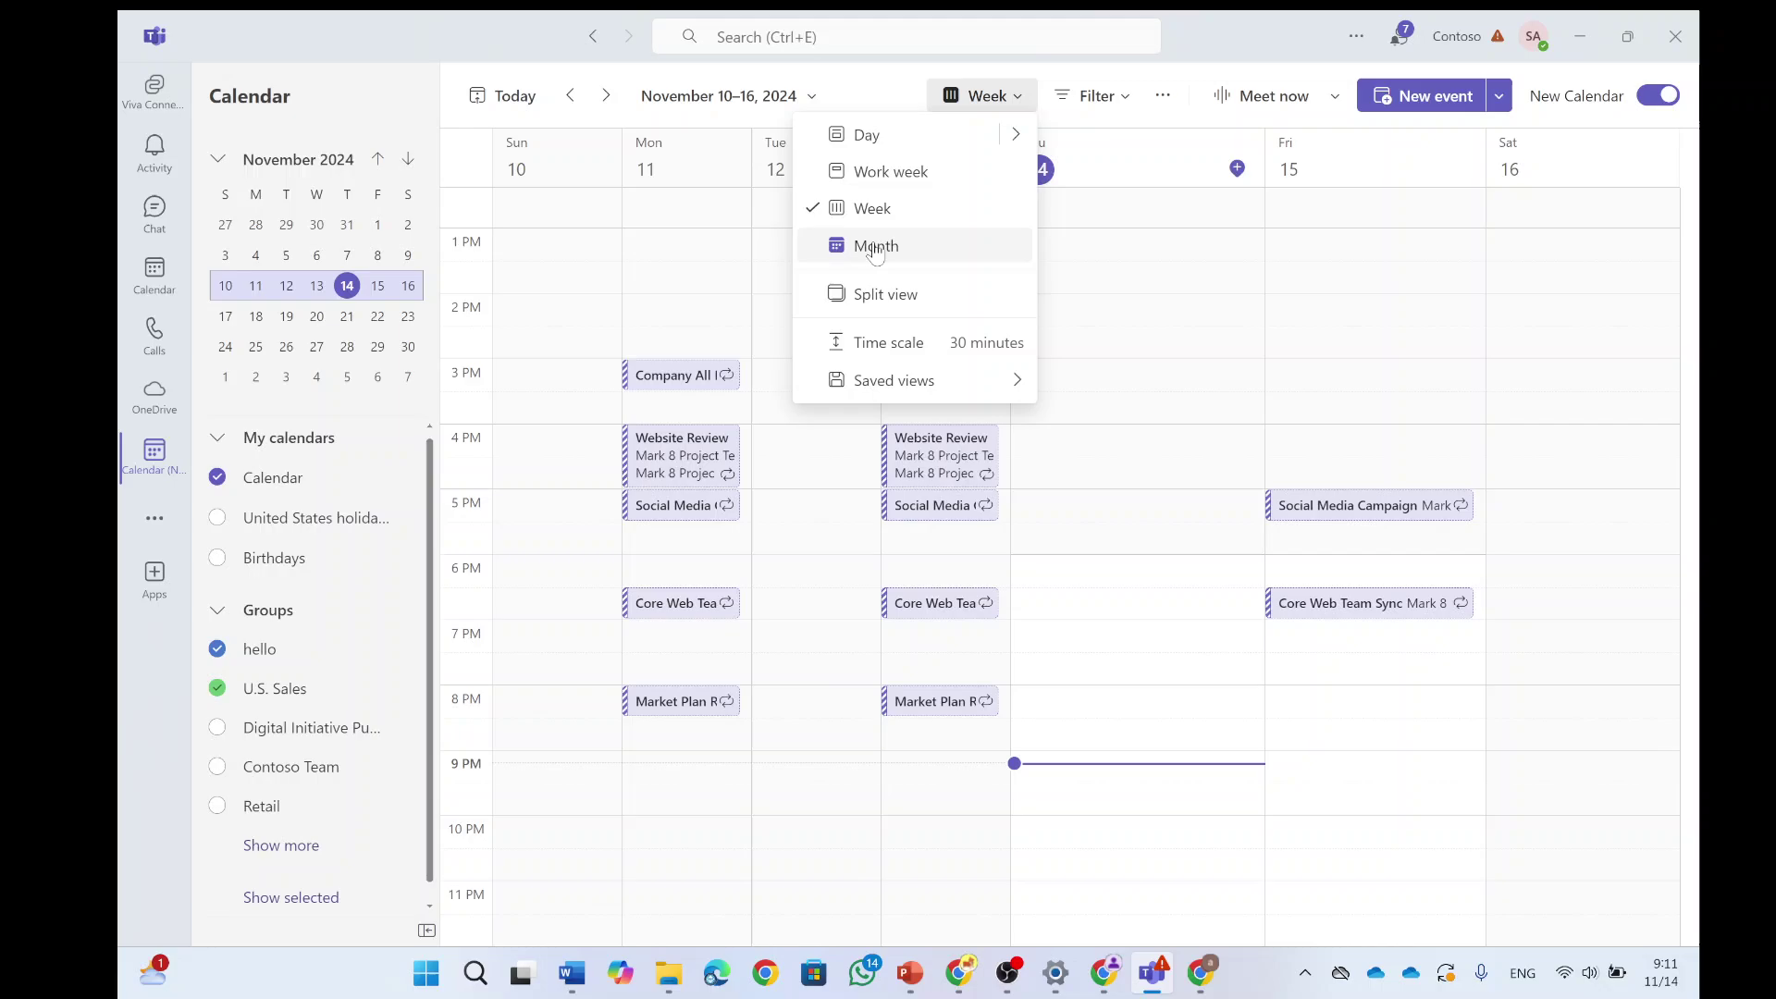
click(887, 305)
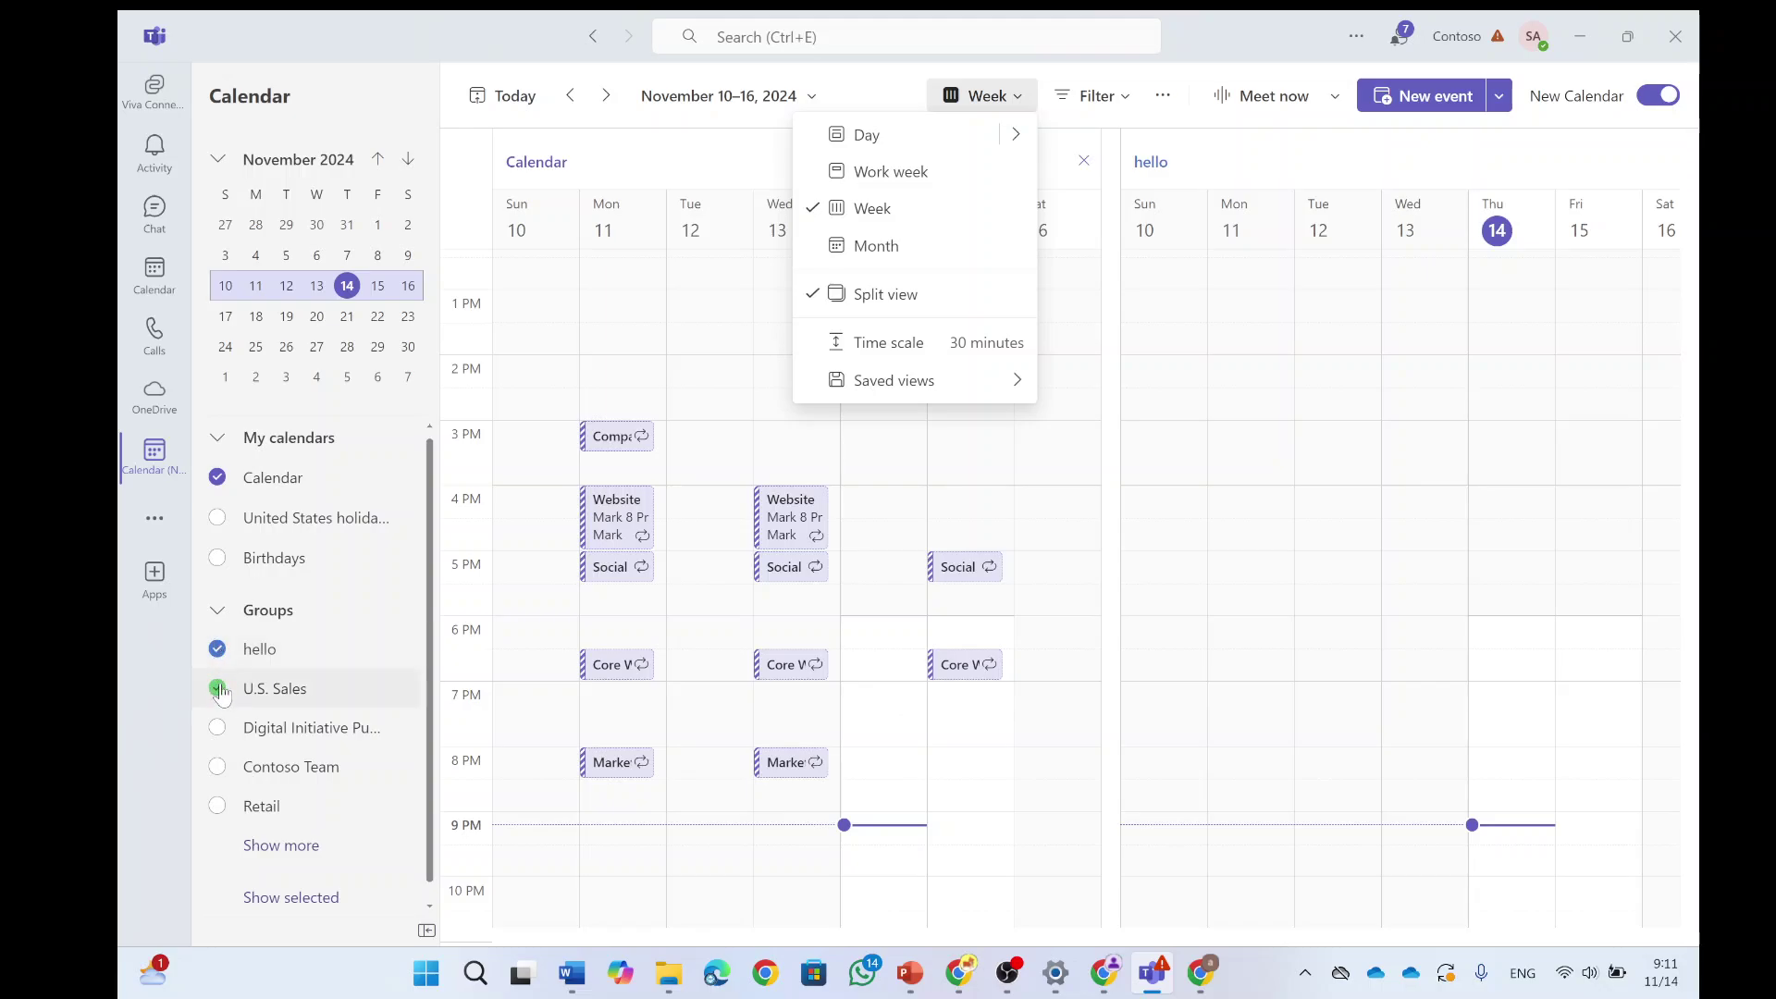
click(220, 695)
click(217, 647)
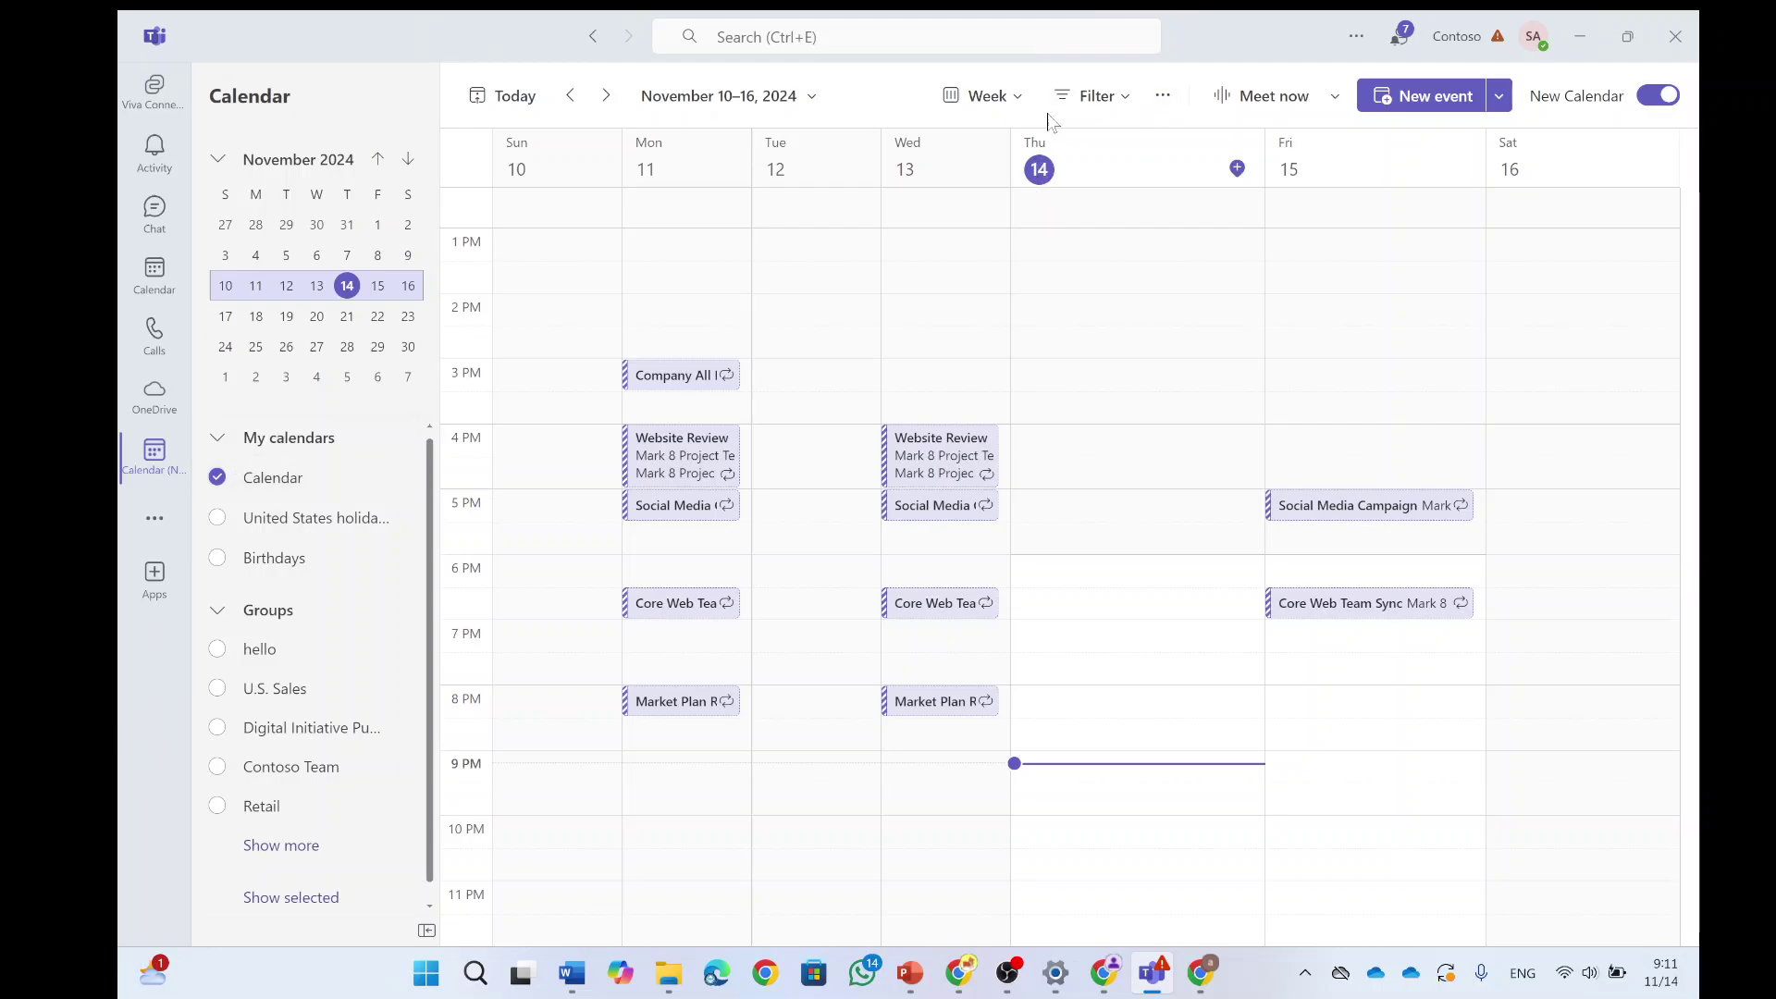
click(1014, 96)
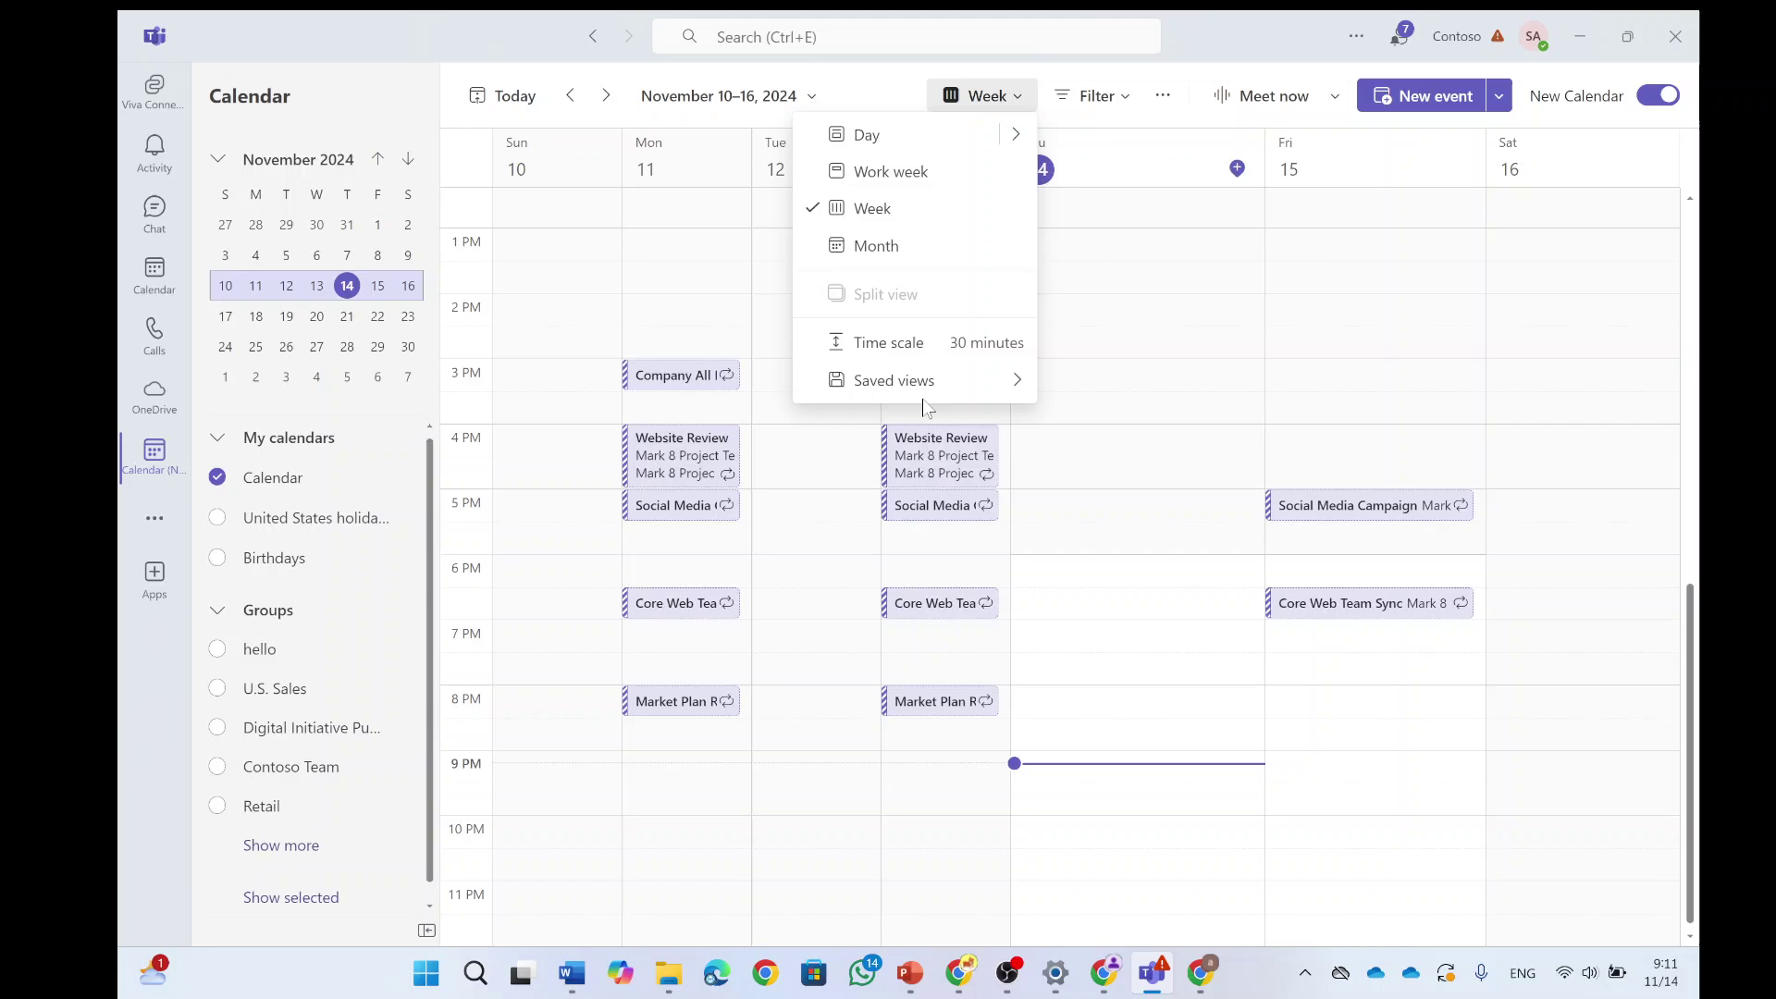
click(910, 344)
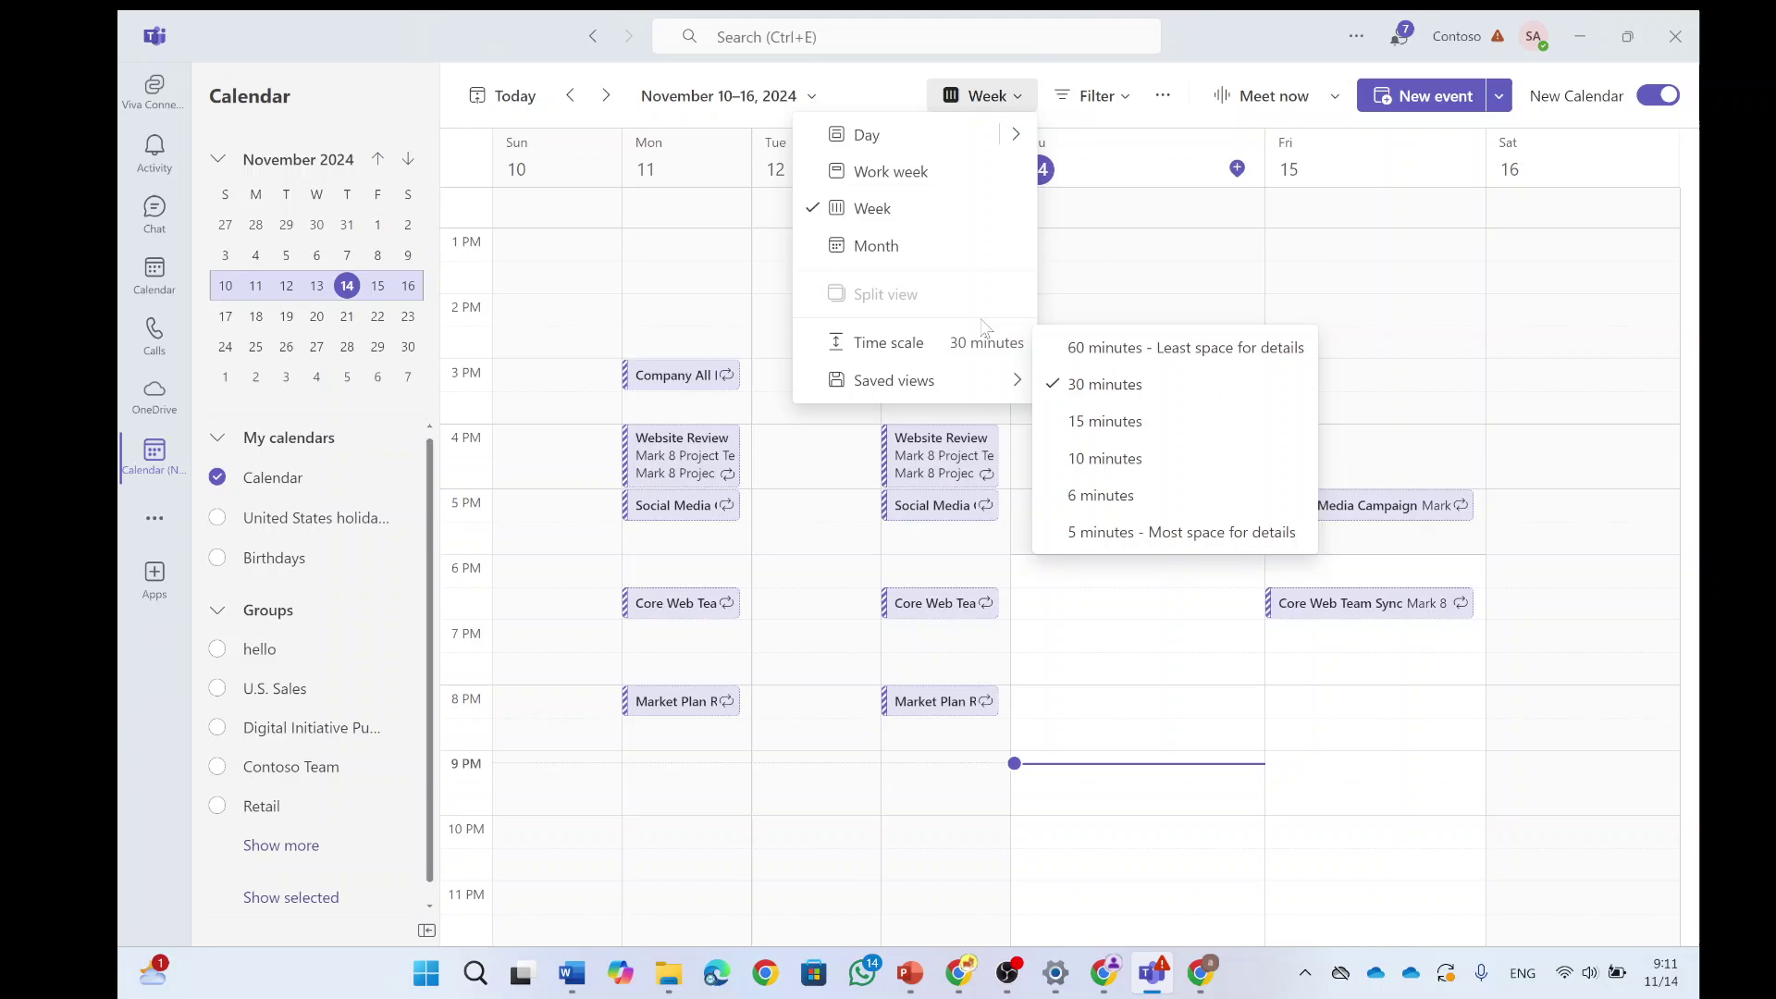
mouse_move(896, 381)
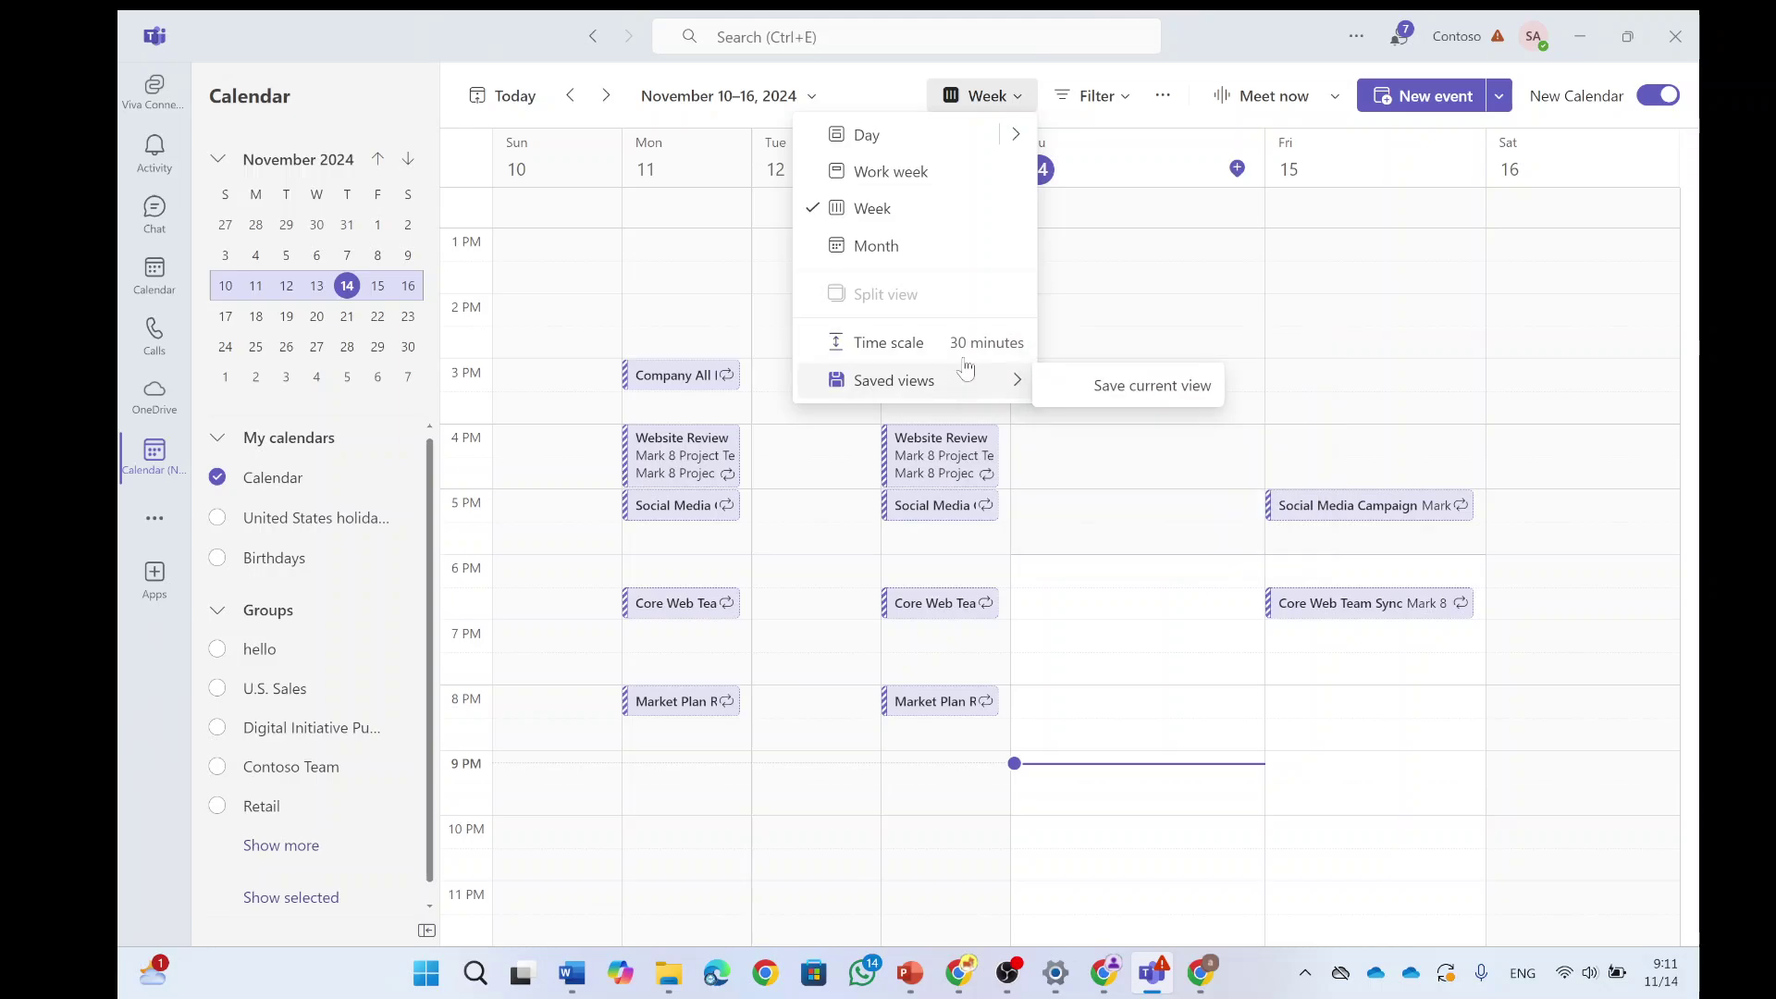
Review the Meetings, Show as, Recurrence and In-person filter submenus, leaving every filter ticked
click(1103, 100)
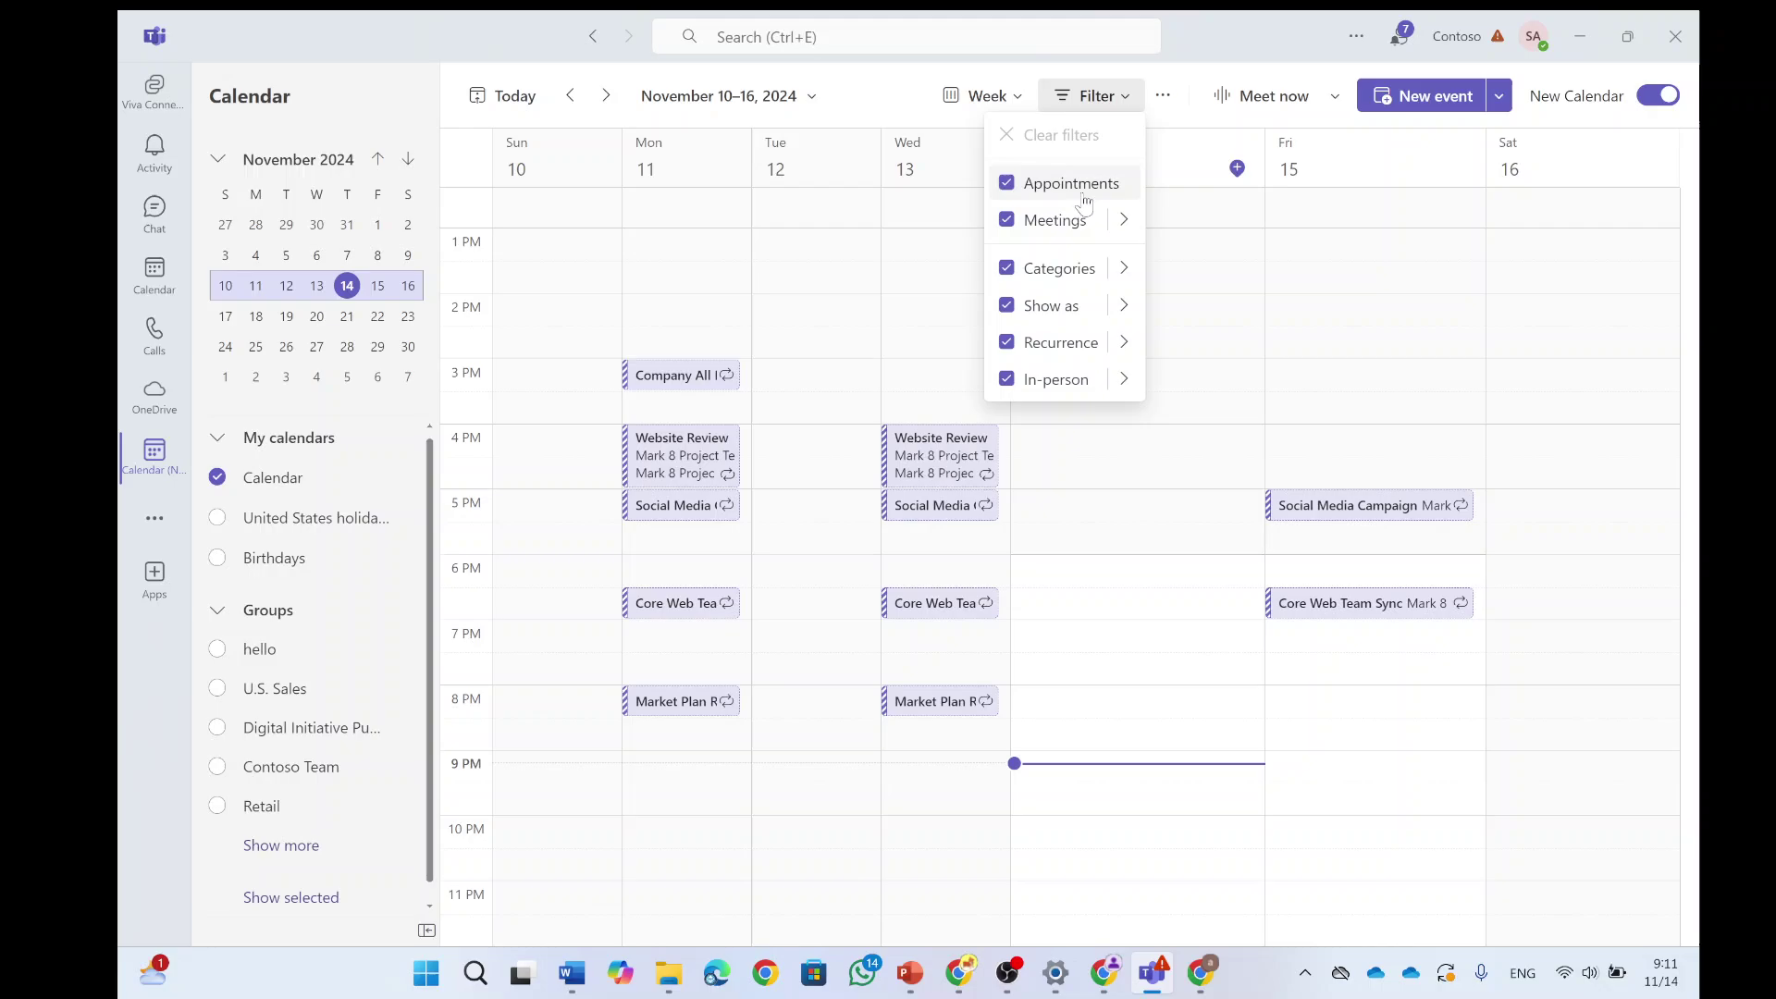
click(1123, 222)
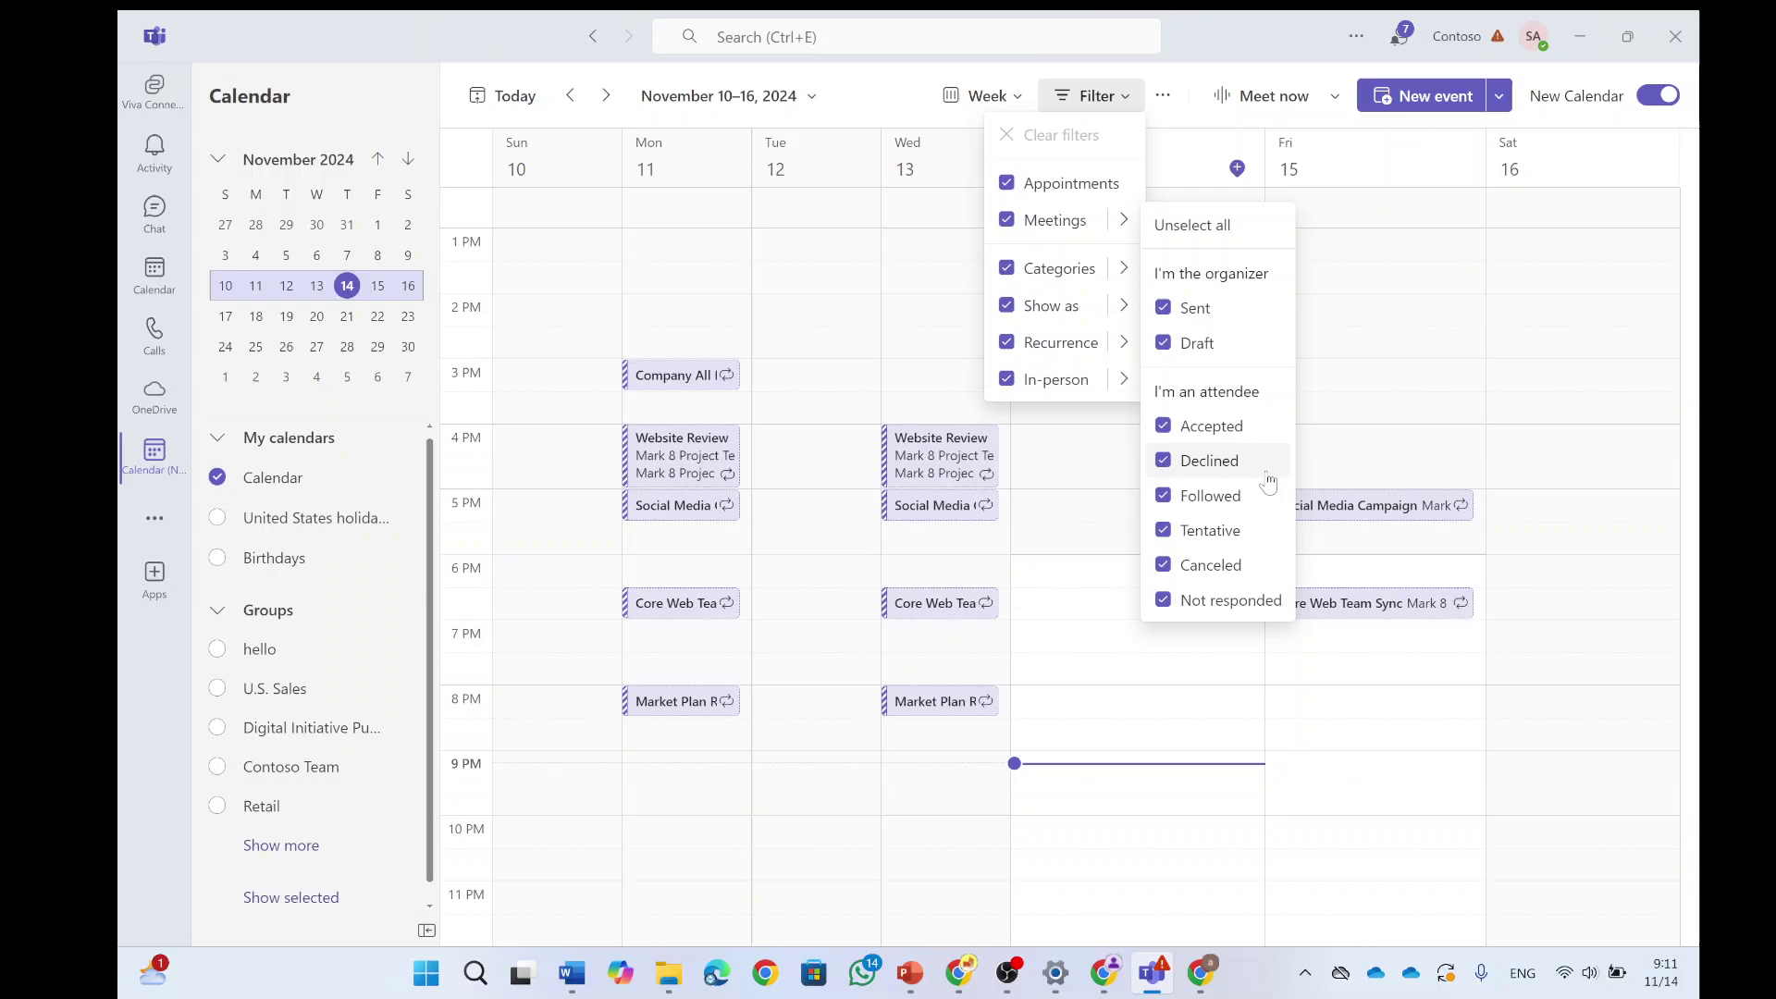
click(1122, 308)
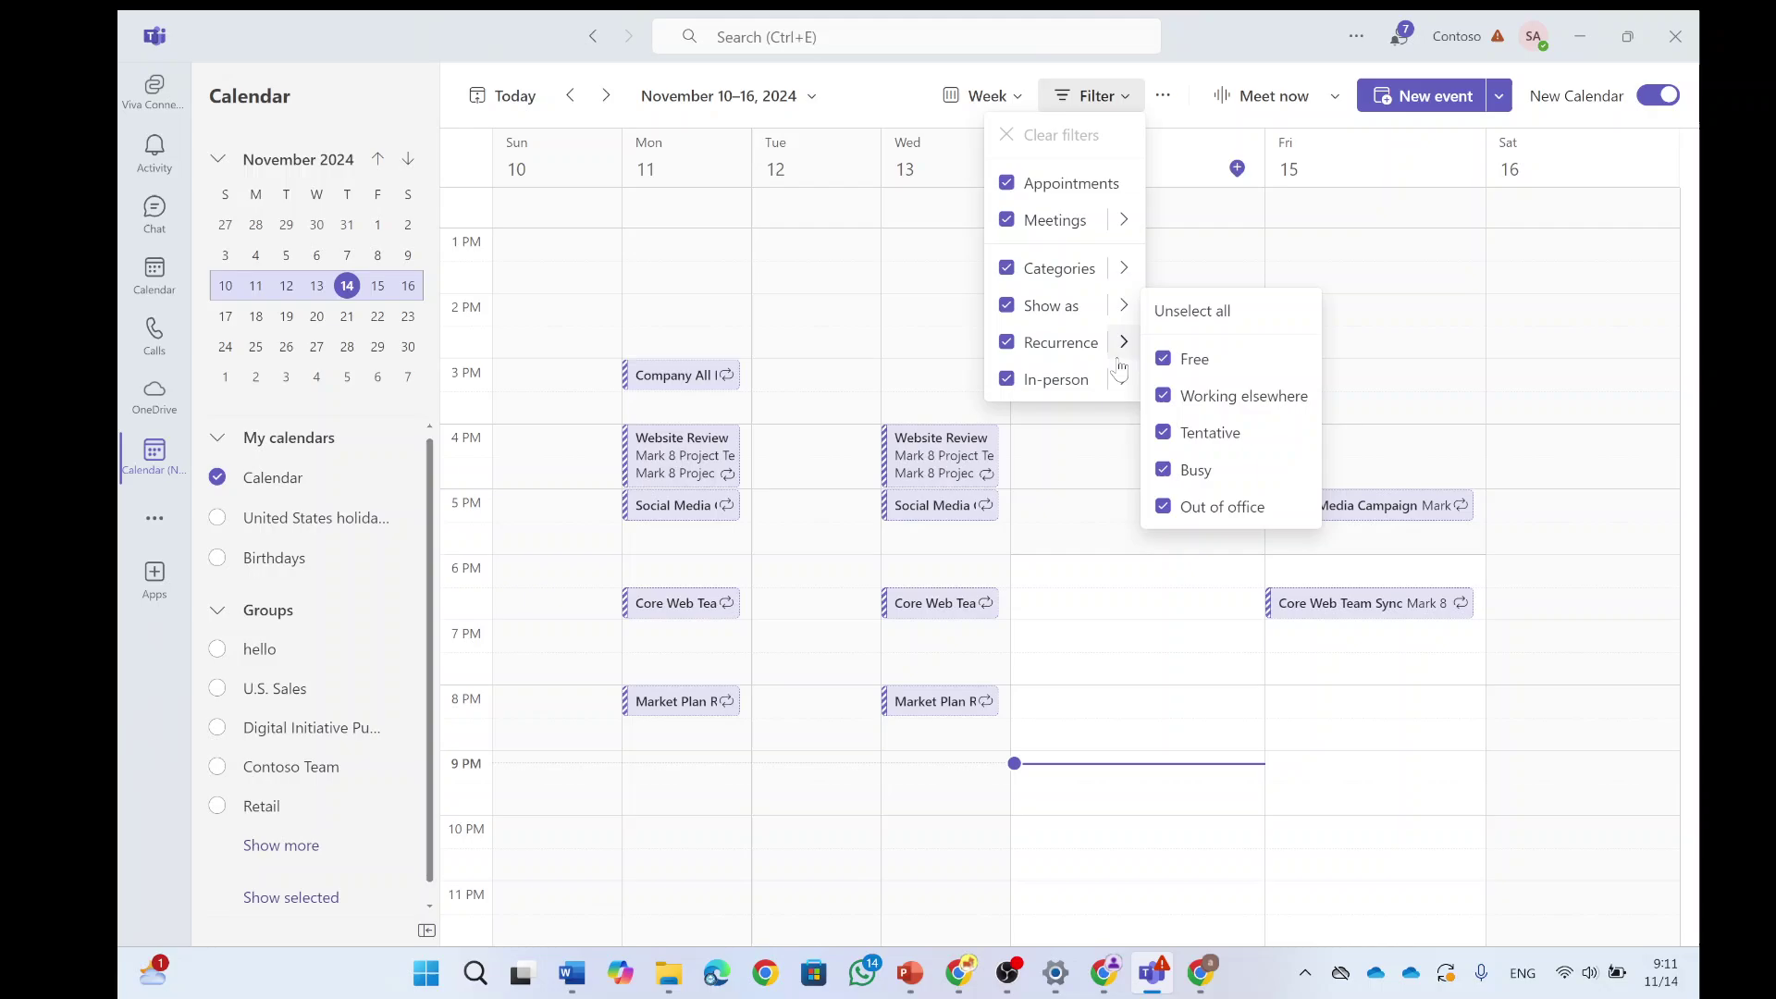
click(1123, 344)
click(1122, 345)
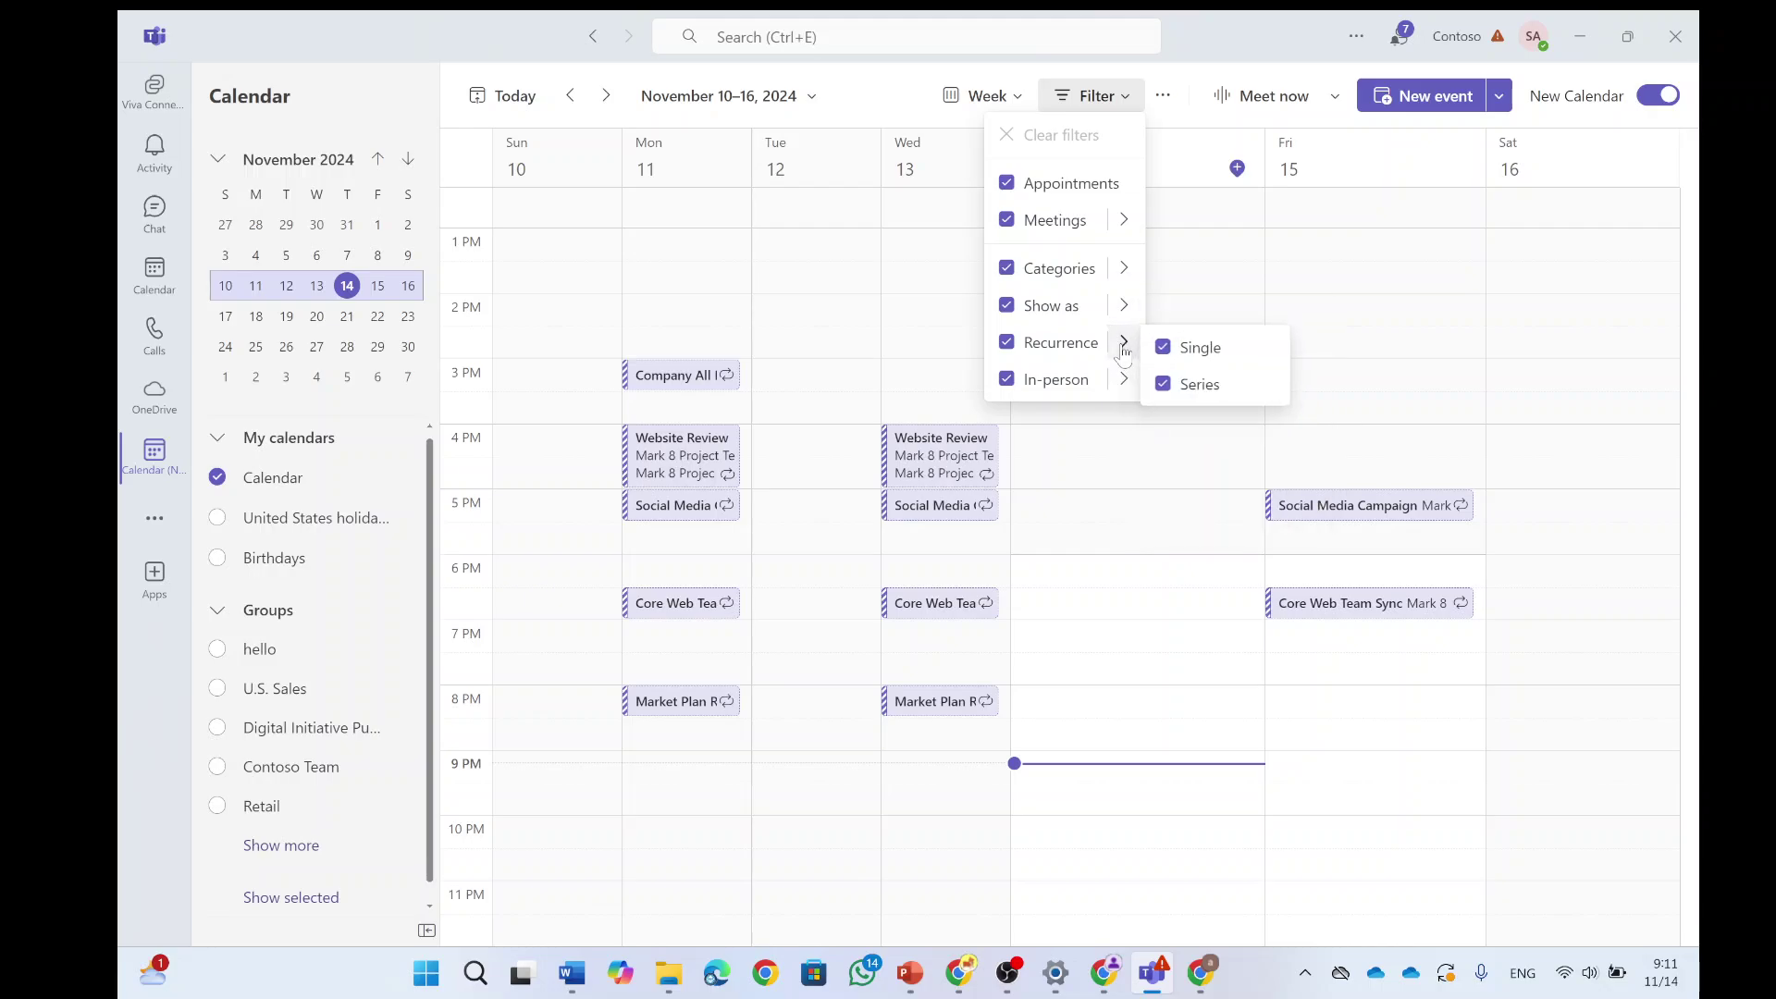
click(1122, 382)
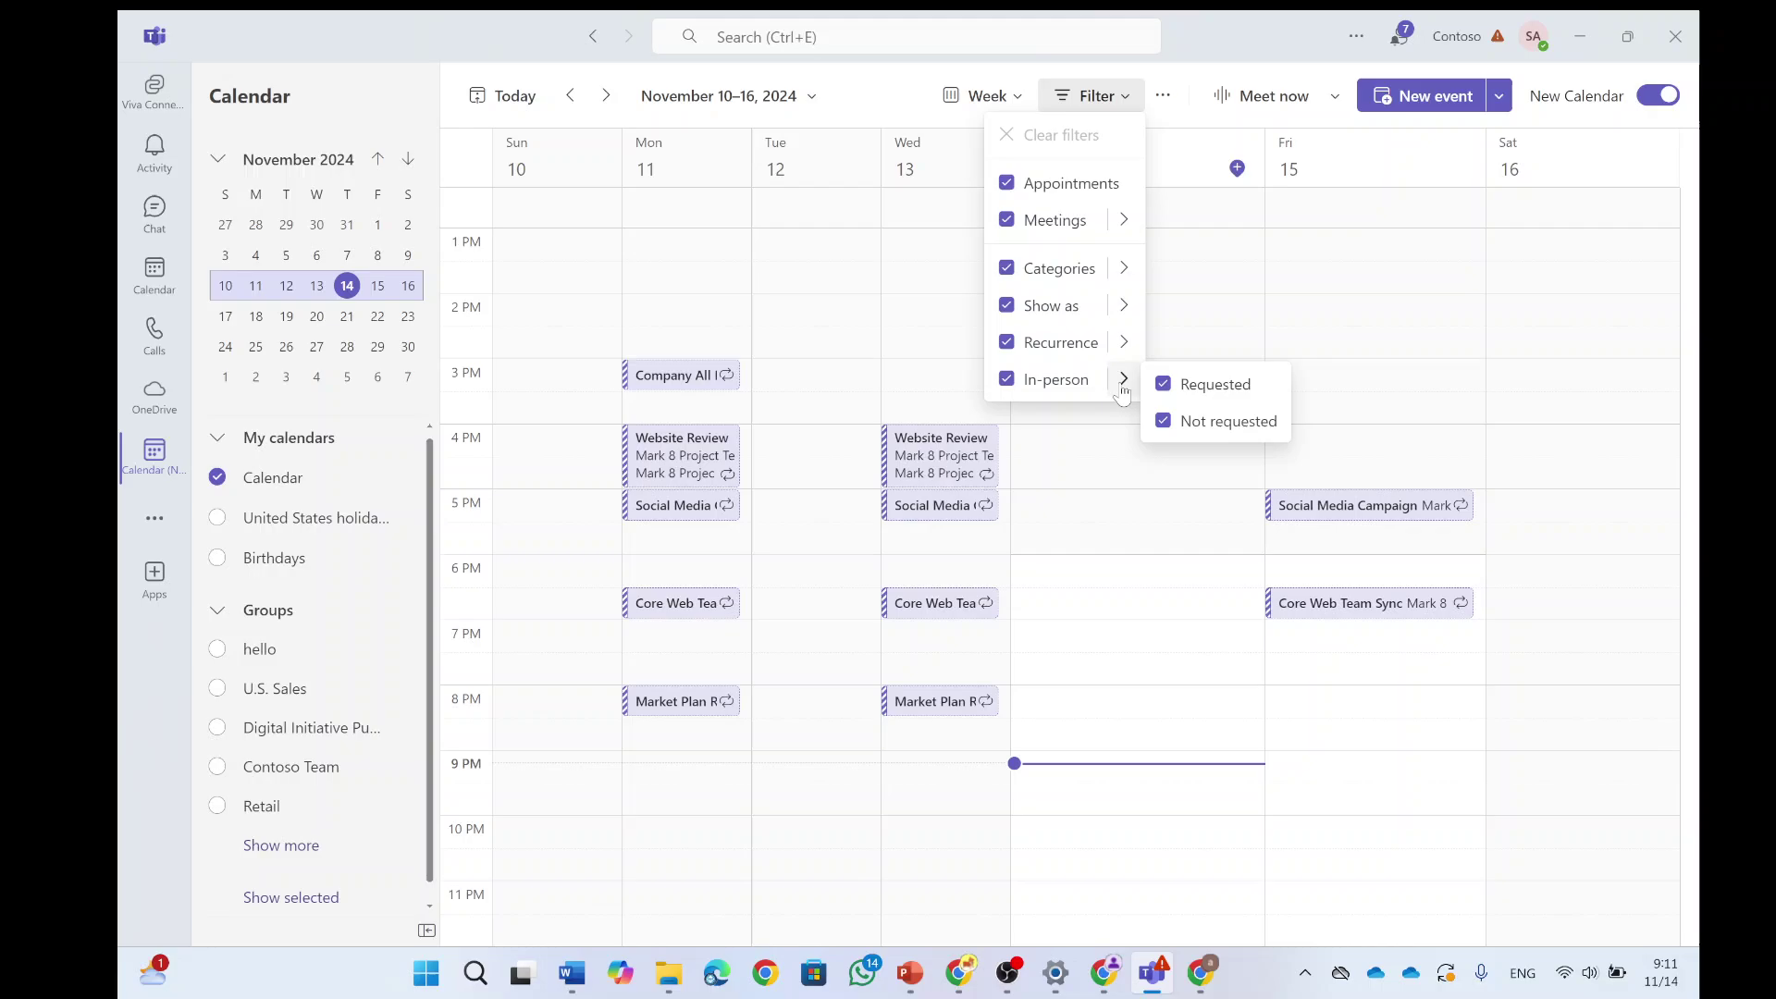
View the calendar Share dialog from More options, dismiss it, and reopen More options
click(1163, 97)
click(1097, 135)
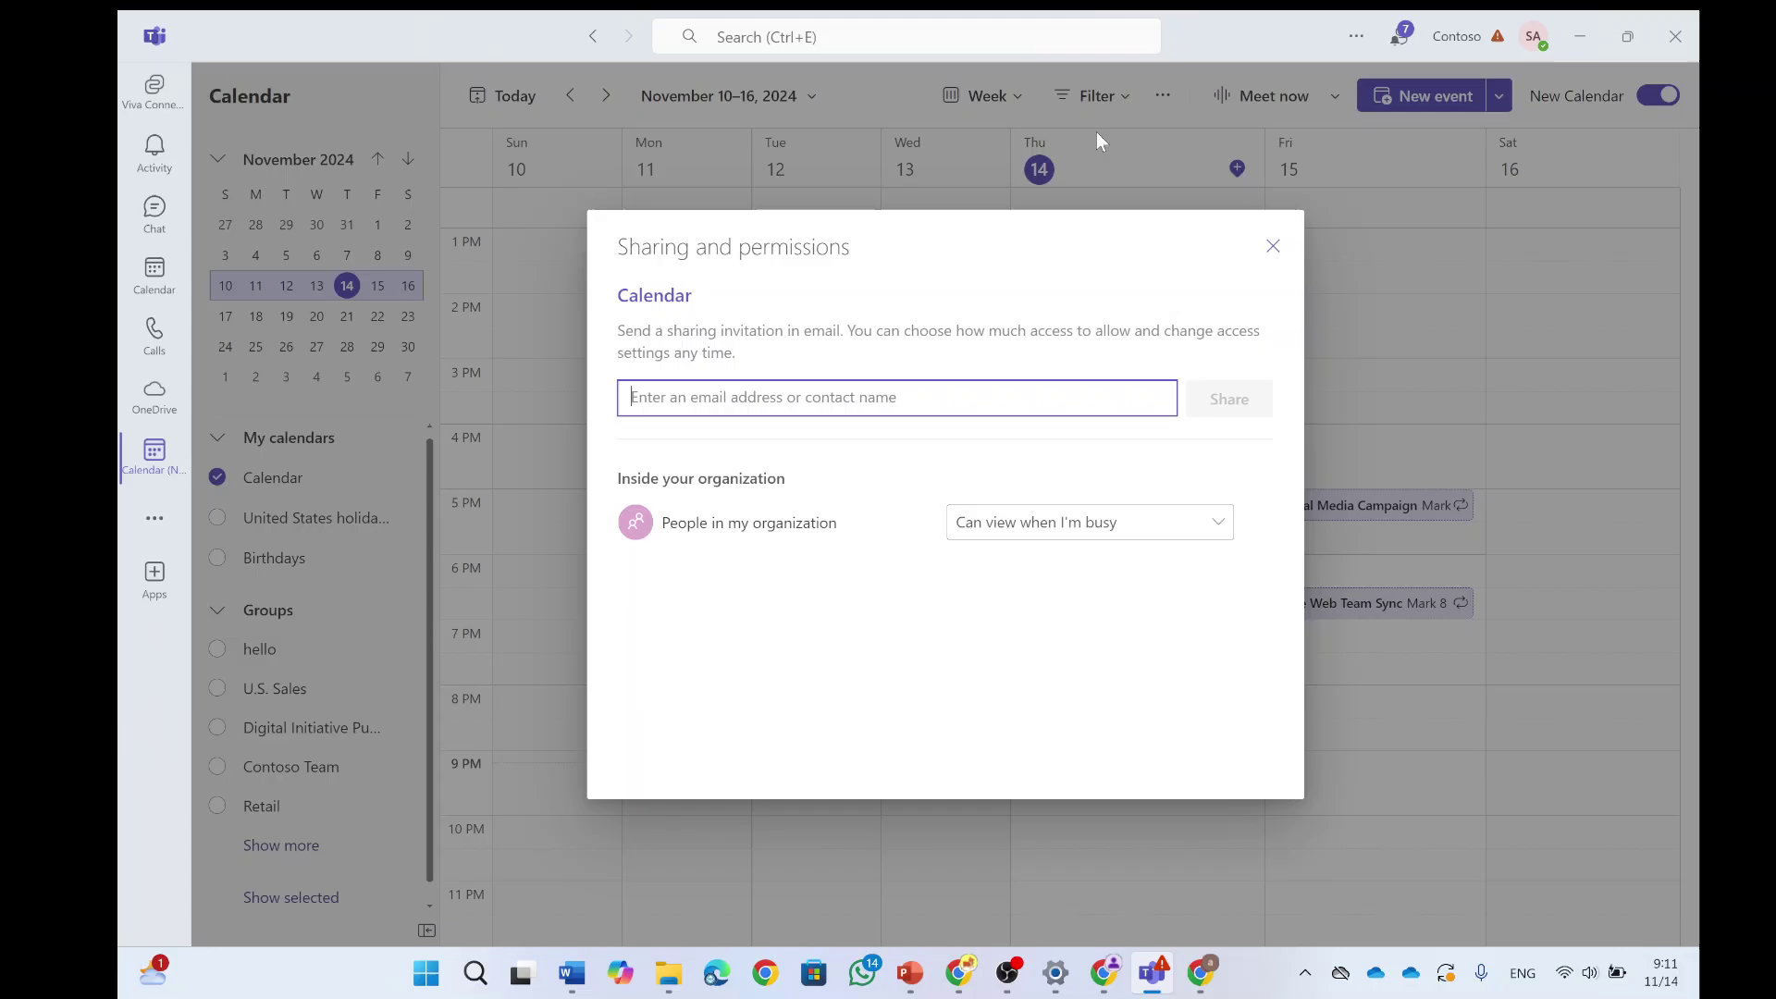
click(1273, 245)
click(1162, 97)
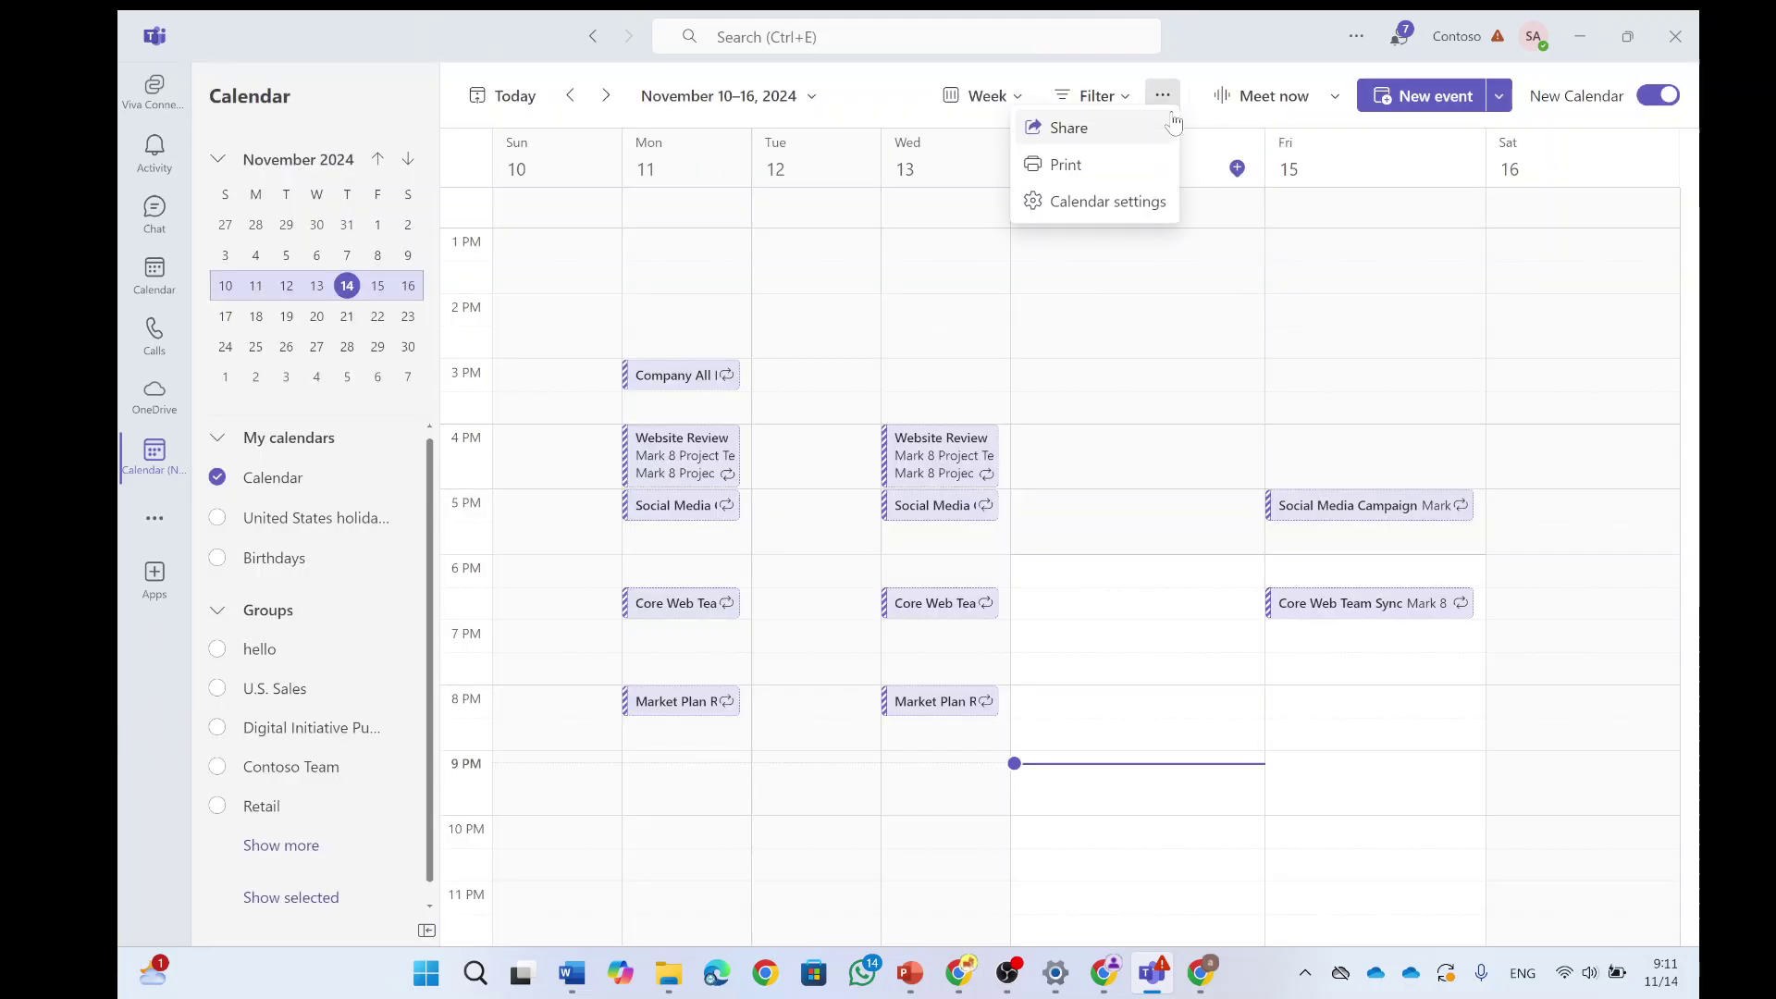
In Calendar Settings, set the first day of the week to Monday and save
click(1135, 211)
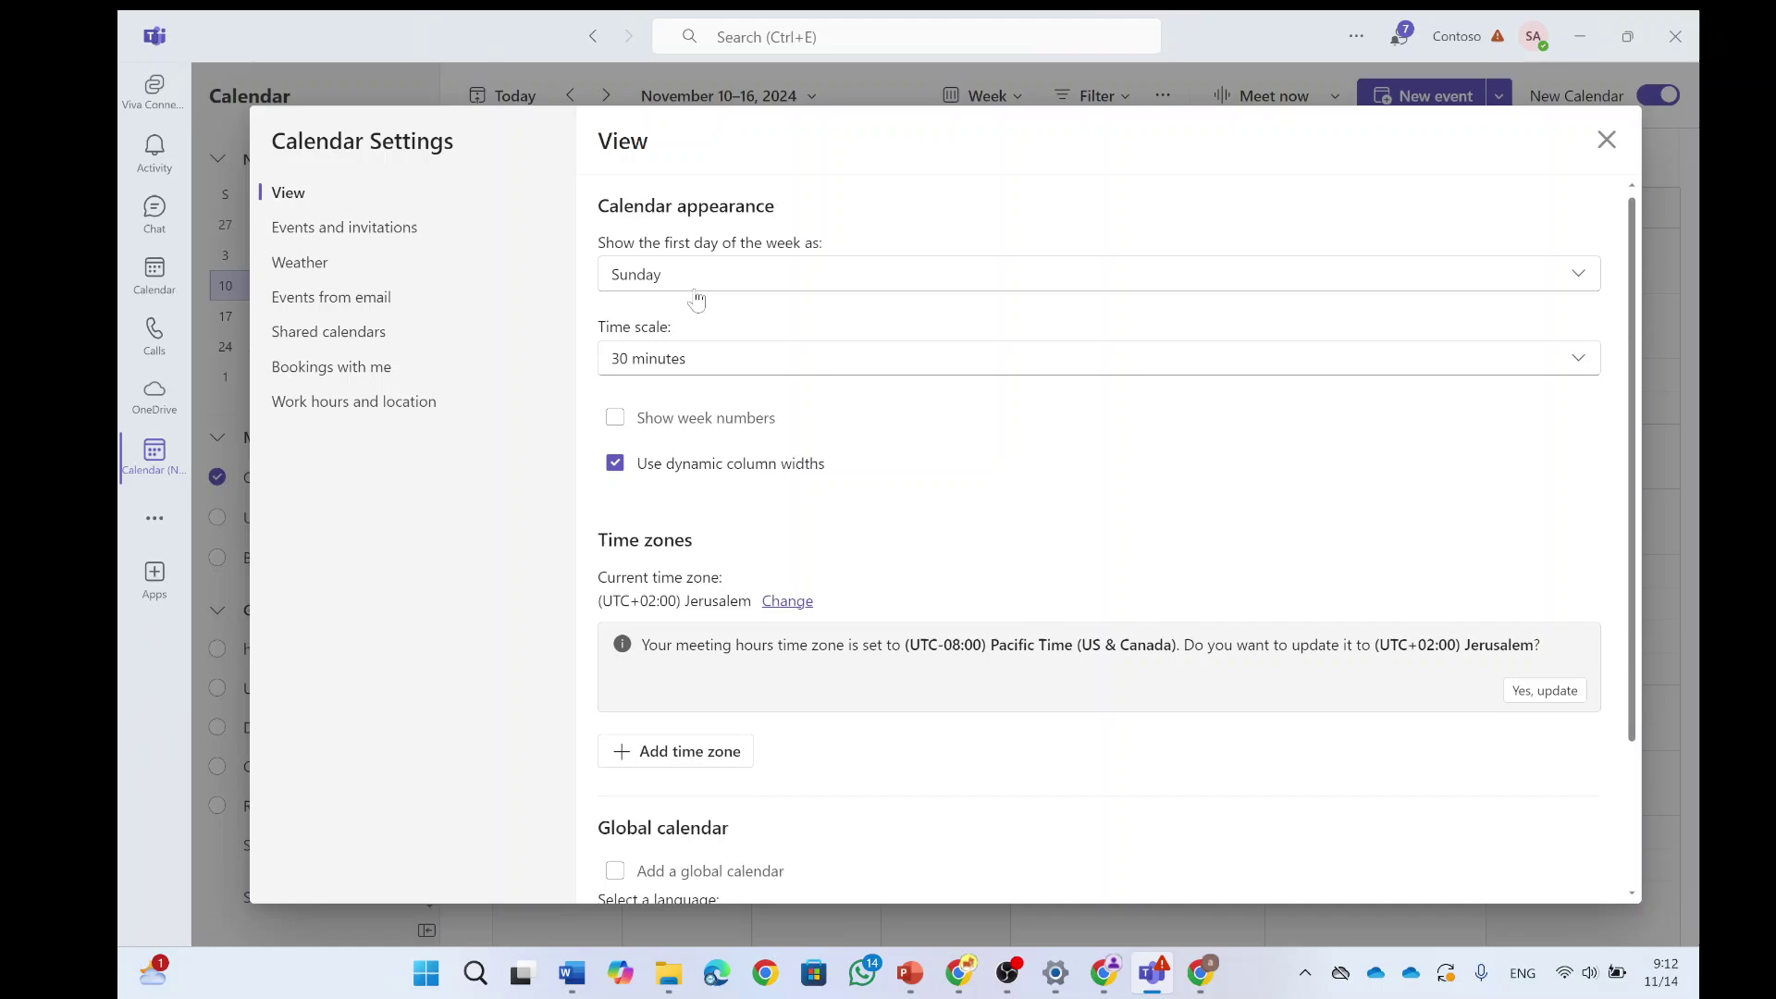
click(722, 277)
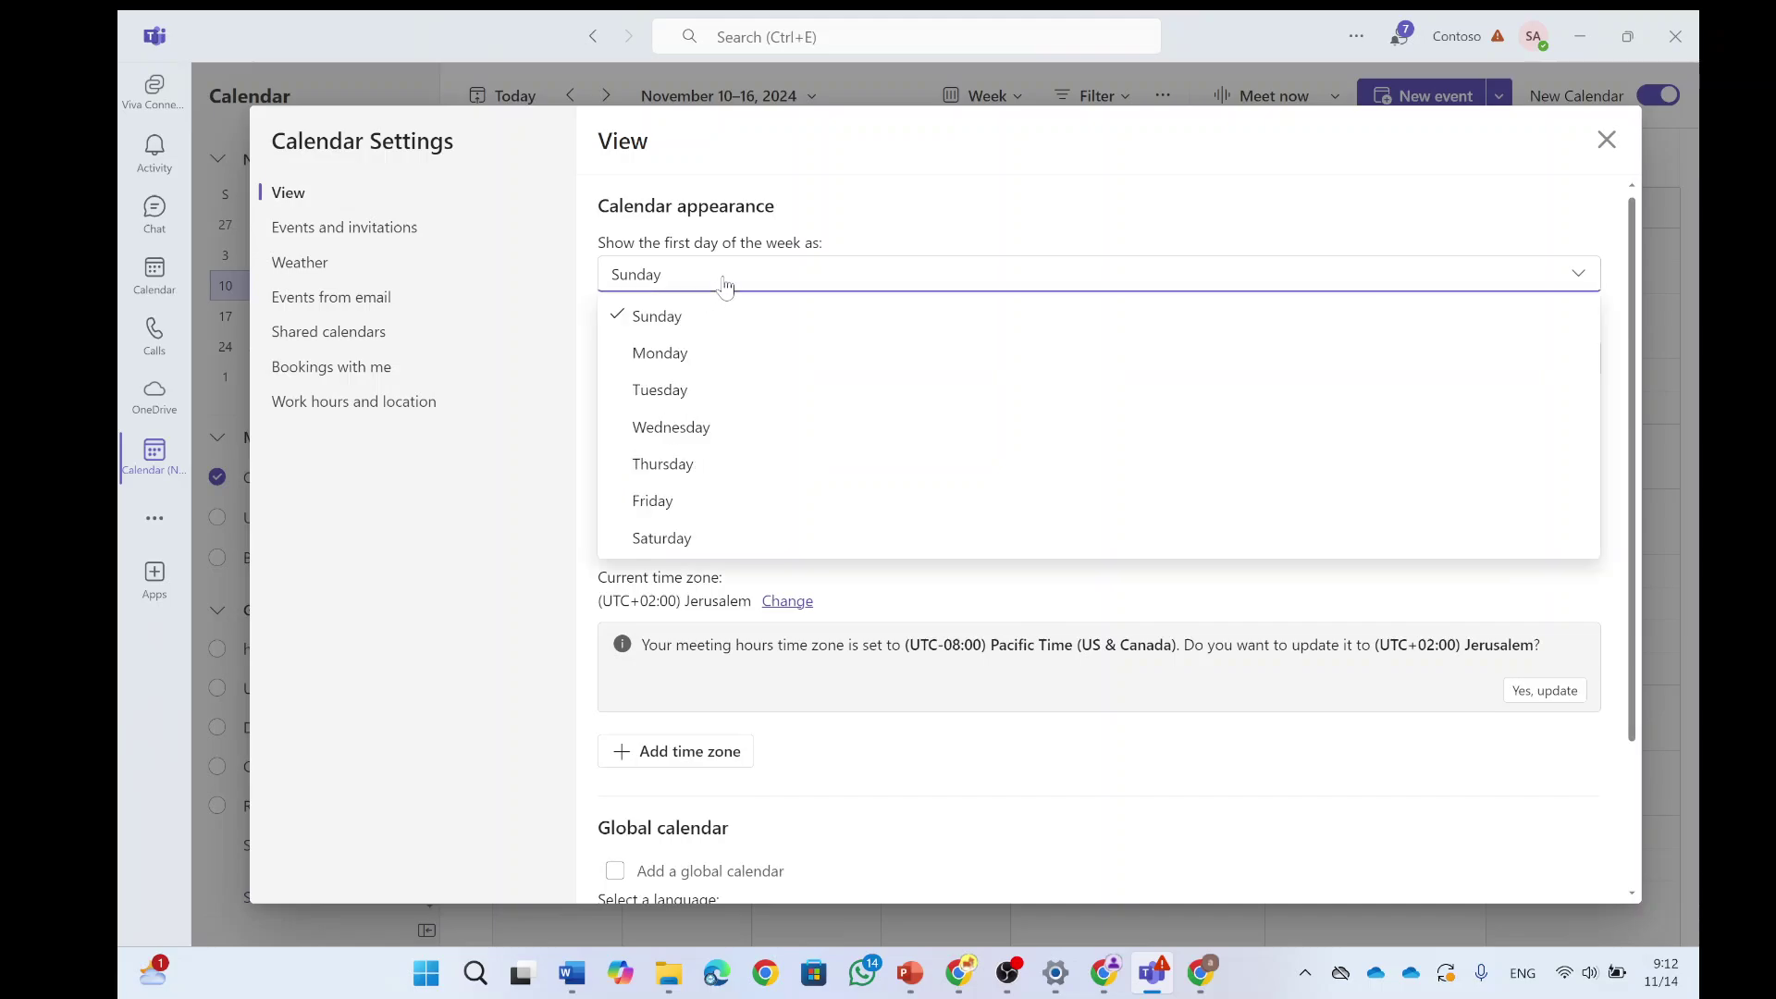
click(677, 354)
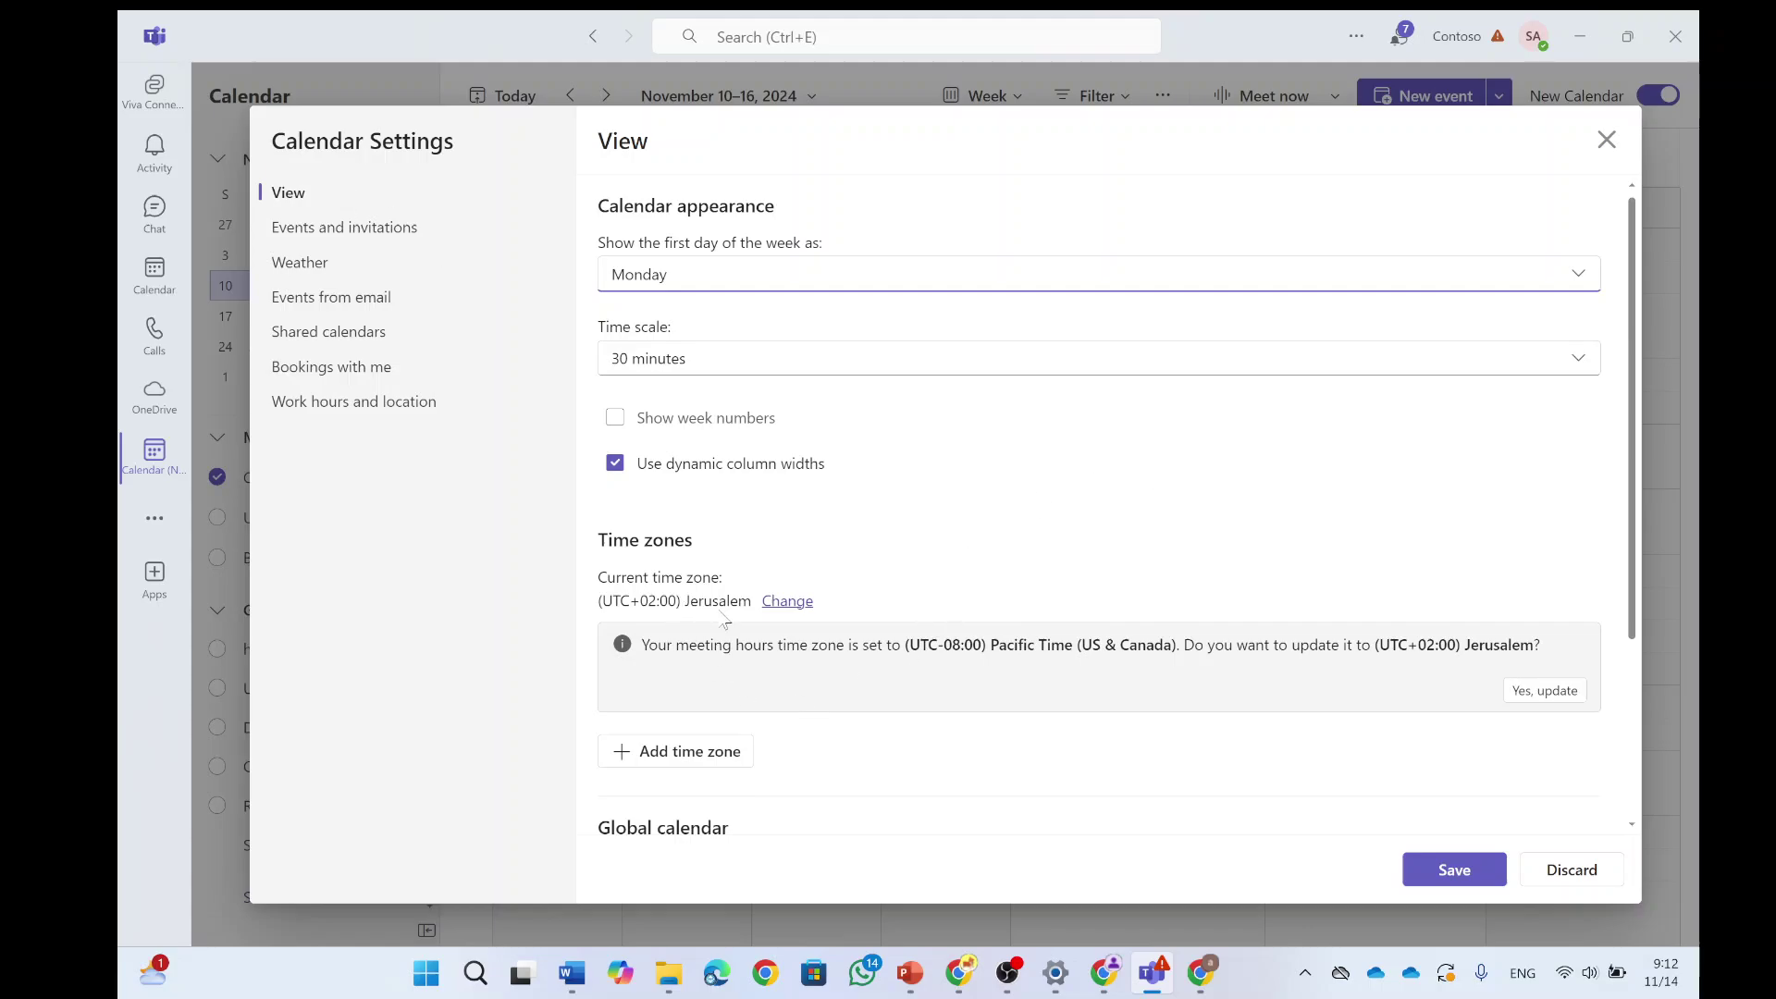
click(322, 226)
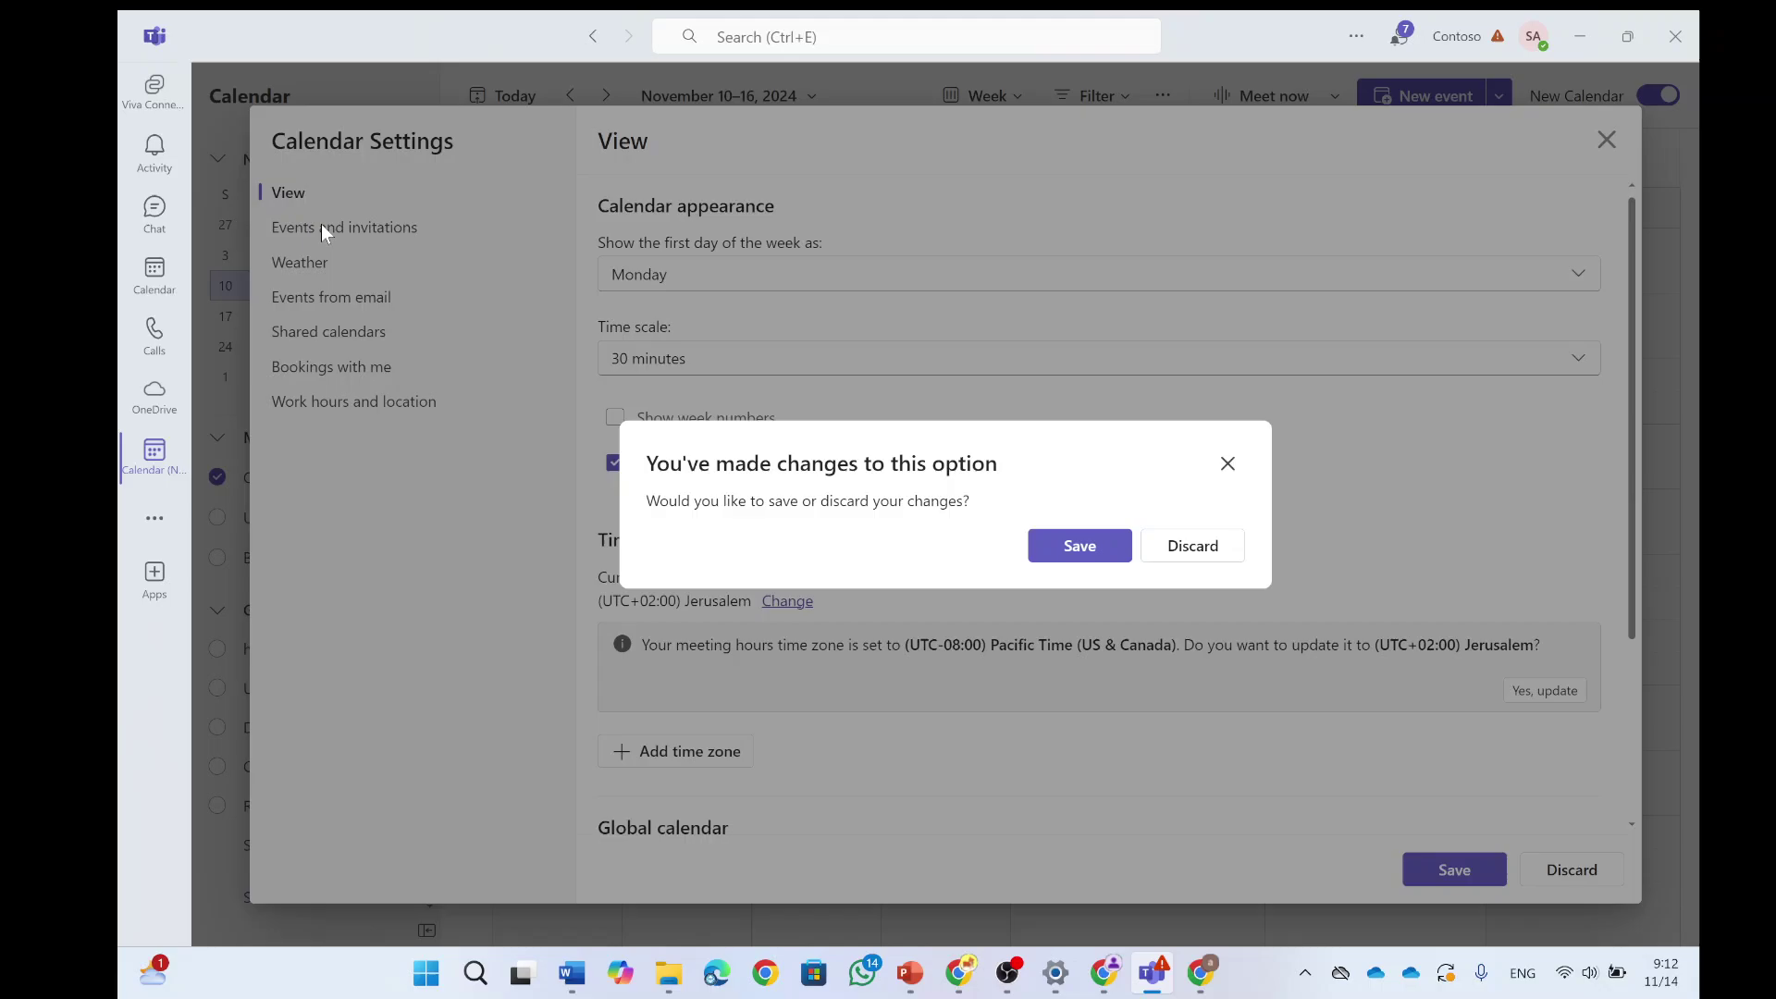
click(1096, 553)
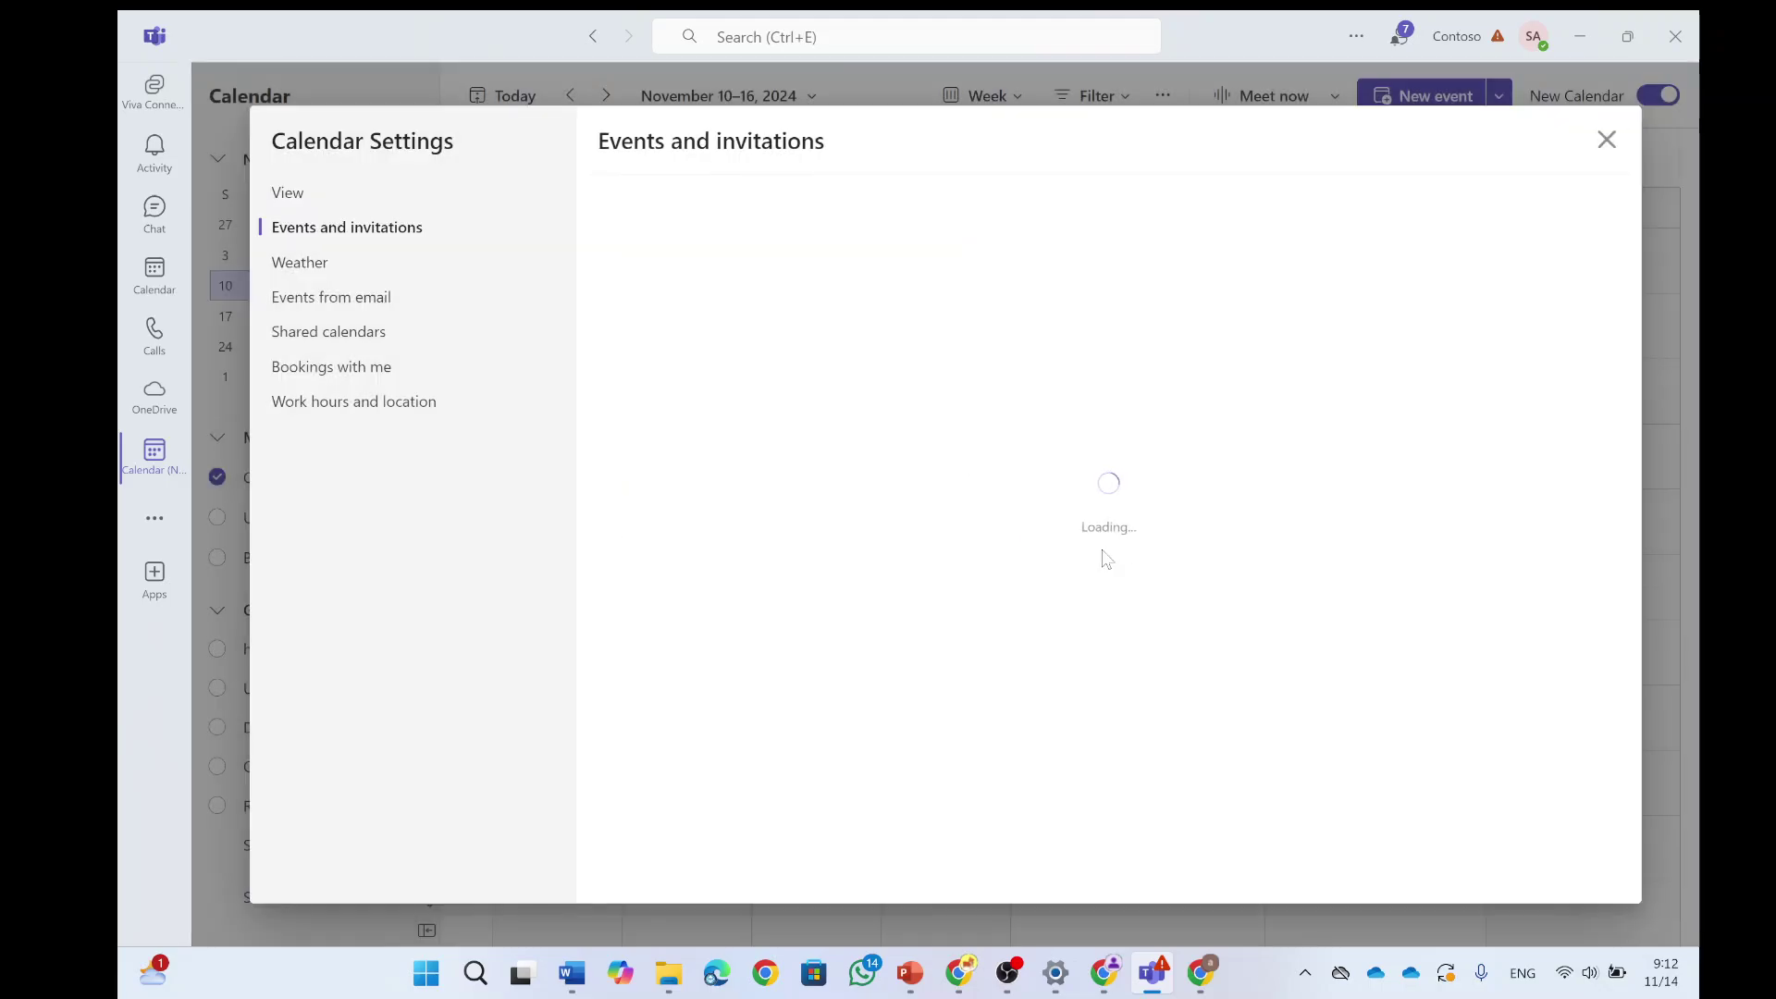
Enable Show week numbers in View settings, save, and close Calendar Settings
click(335, 272)
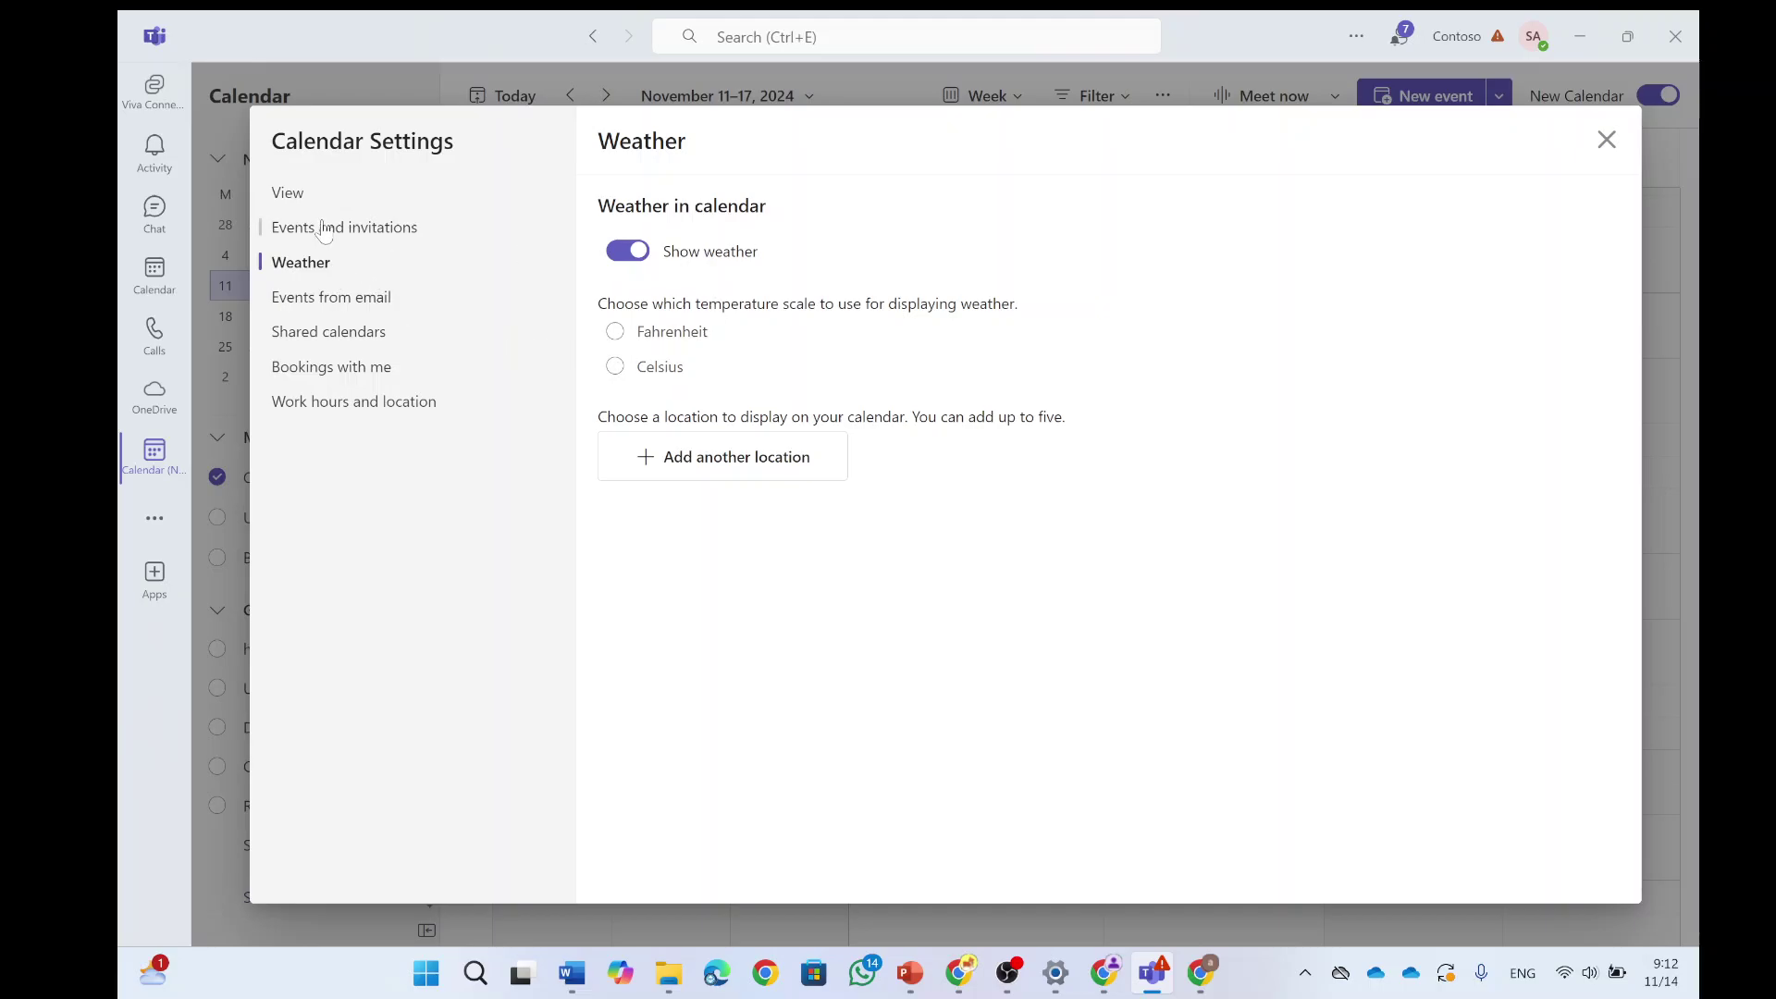
click(323, 229)
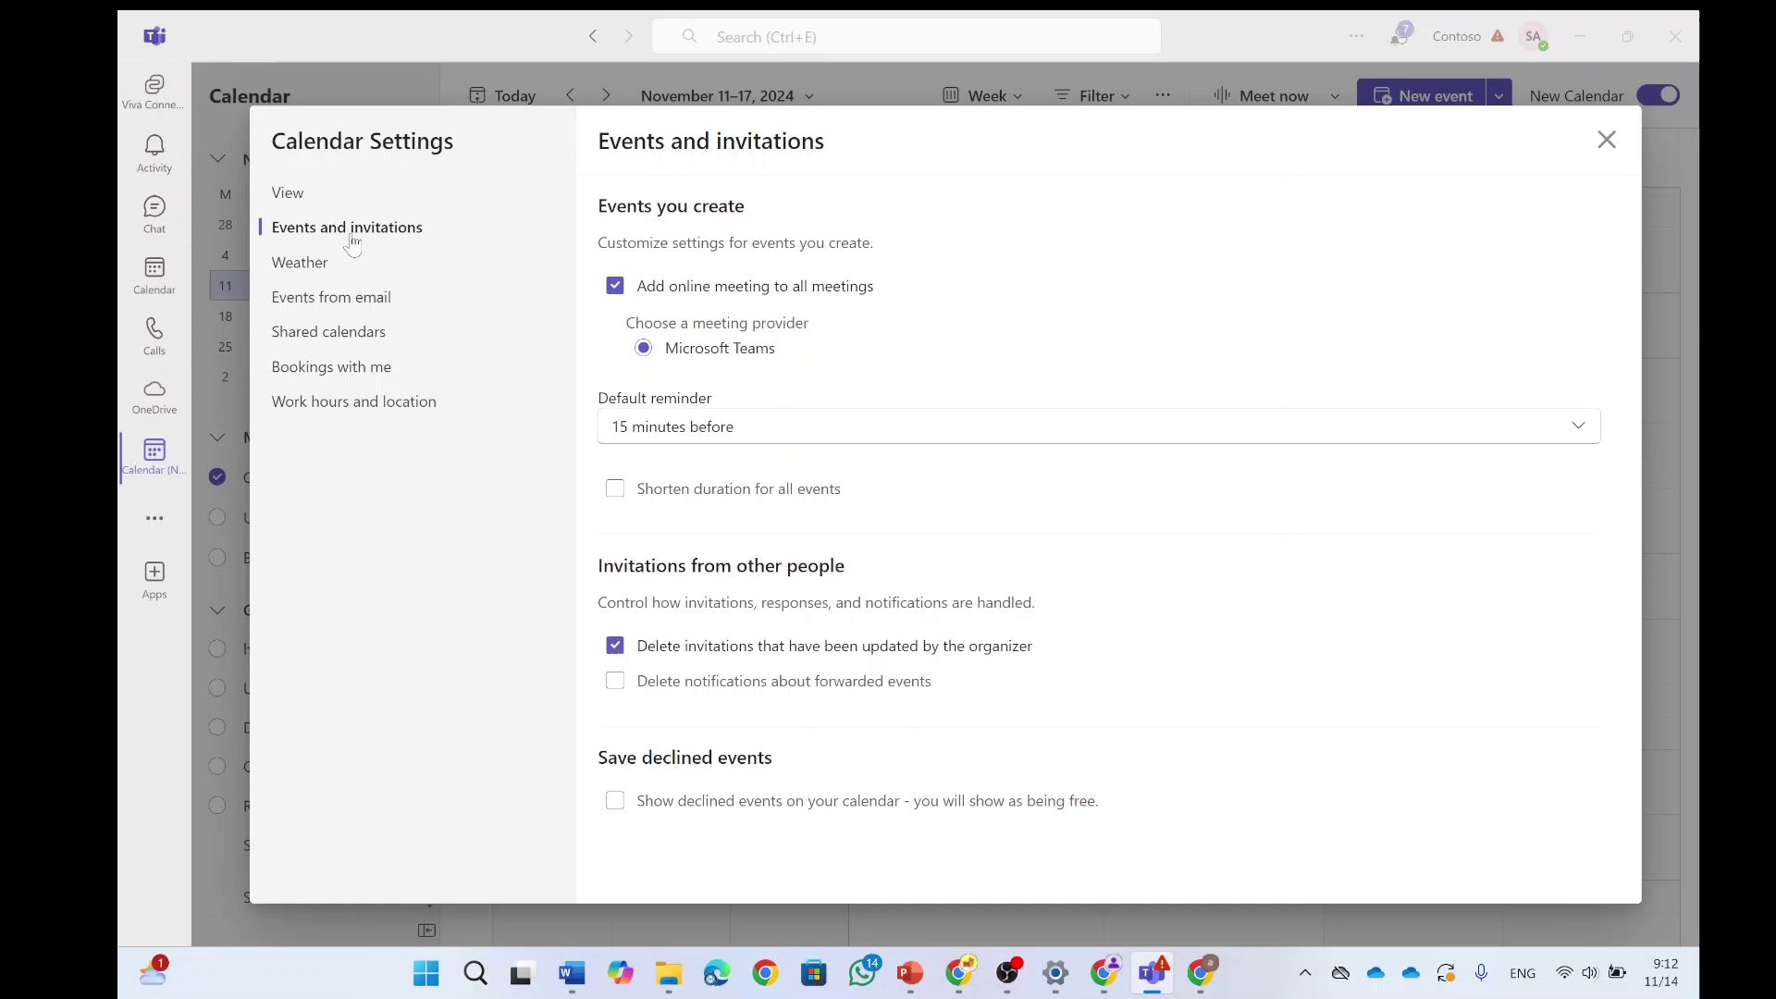
click(292, 195)
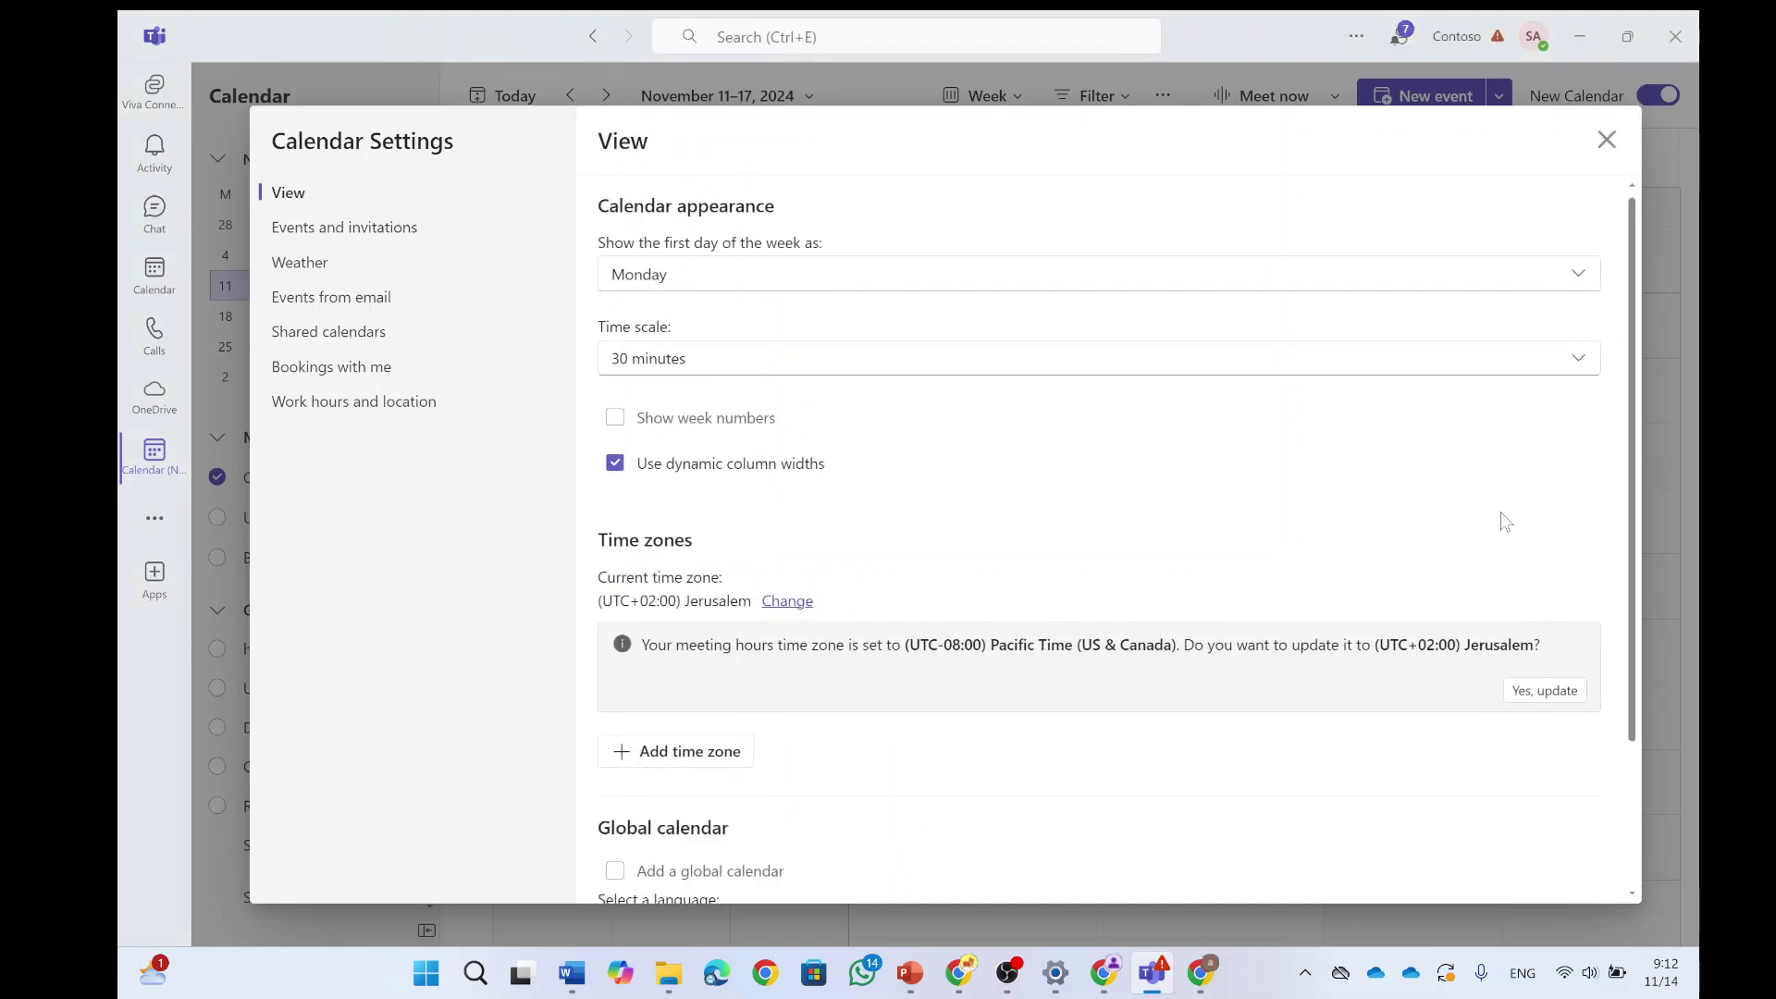
scroll(1614, 389, down, 3)
scroll(1616, 462, up, 3)
click(614, 417)
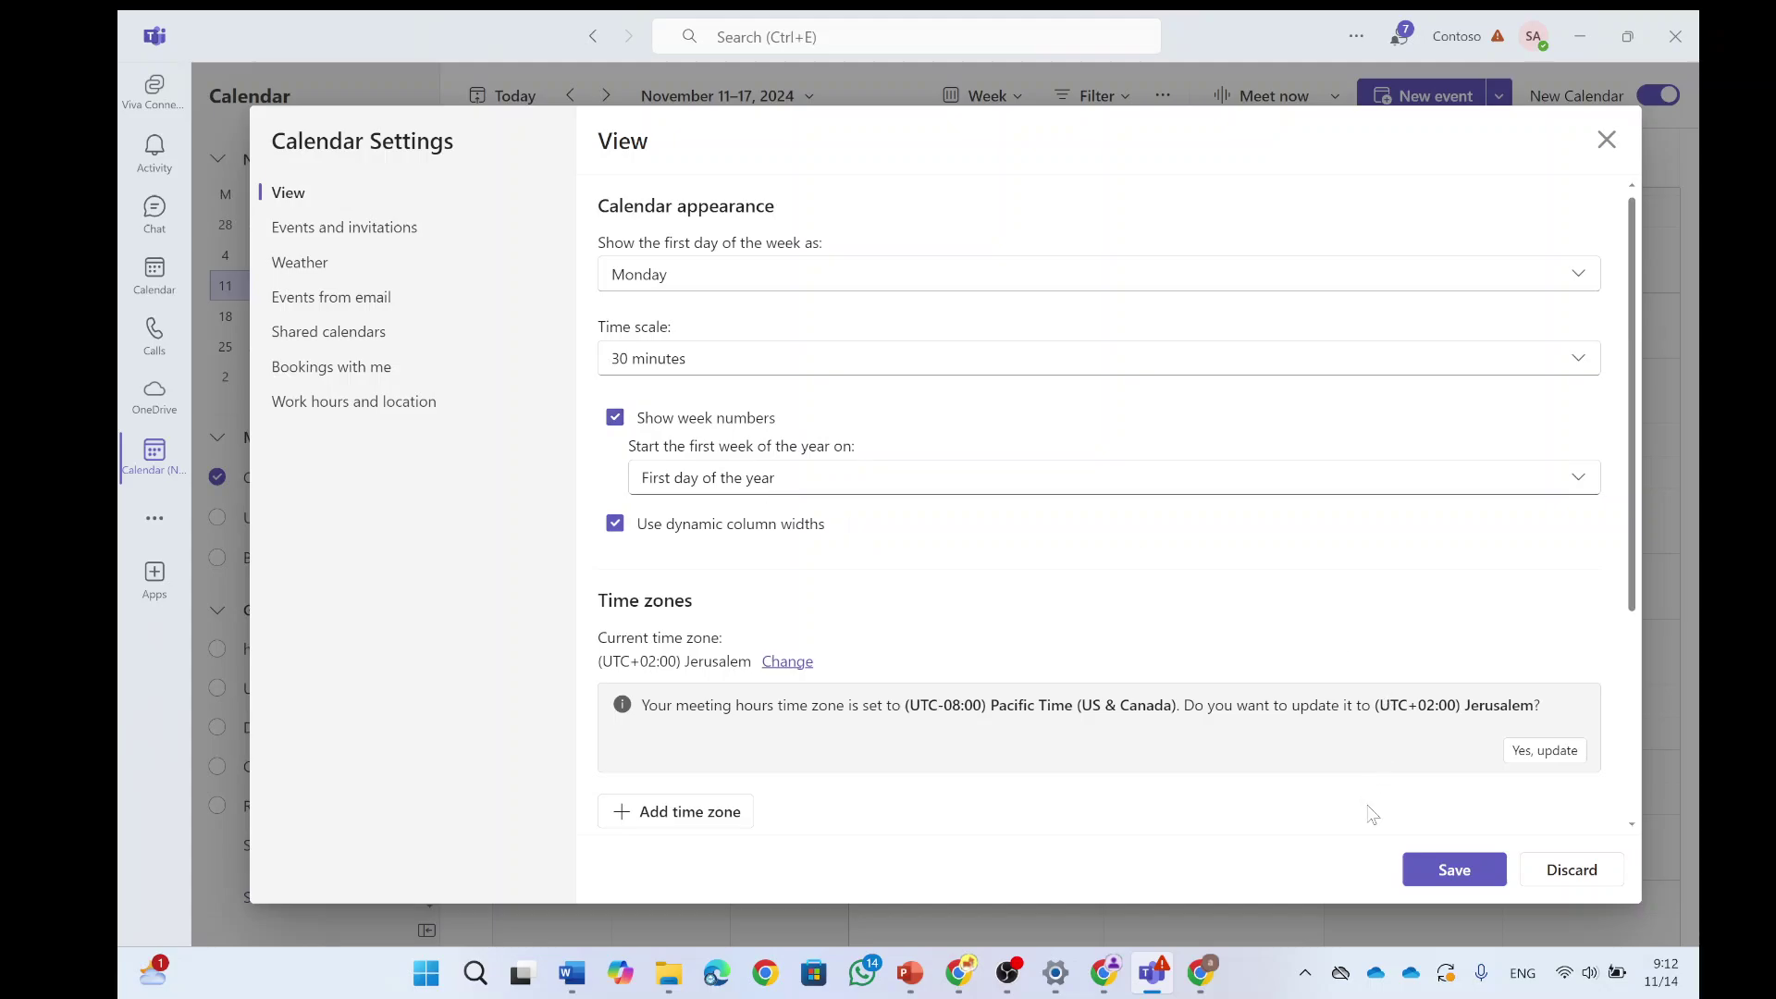
click(1455, 869)
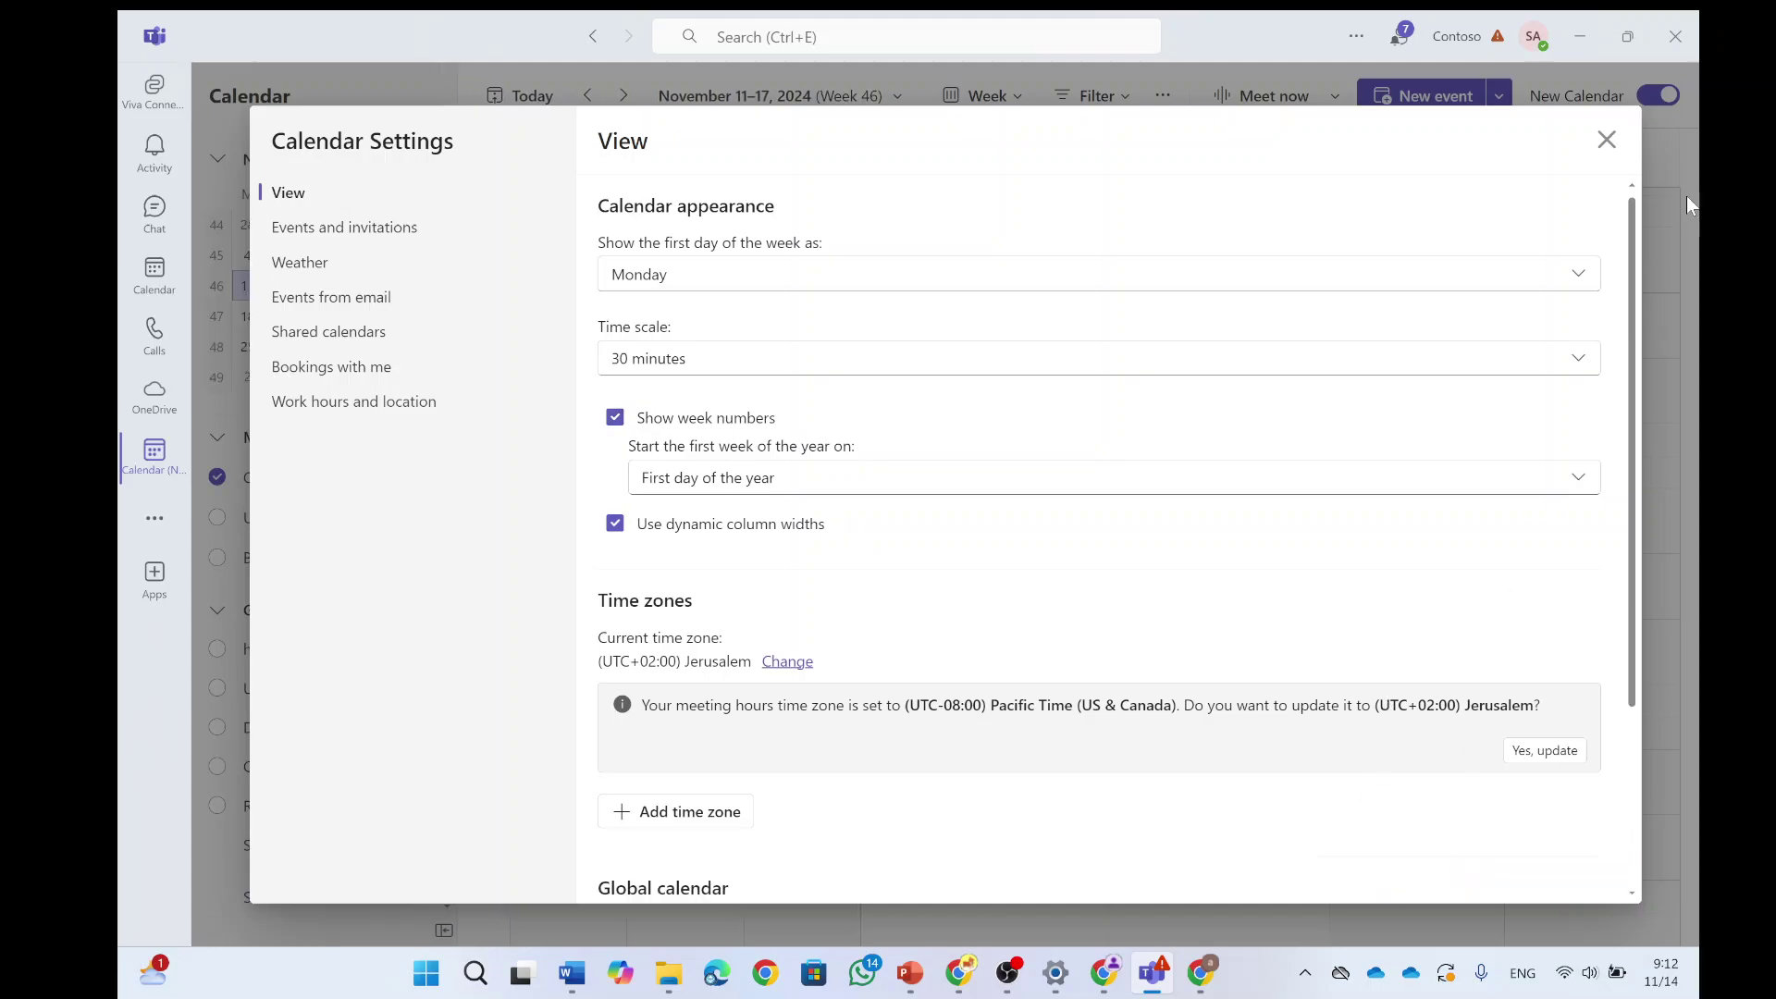
click(1607, 139)
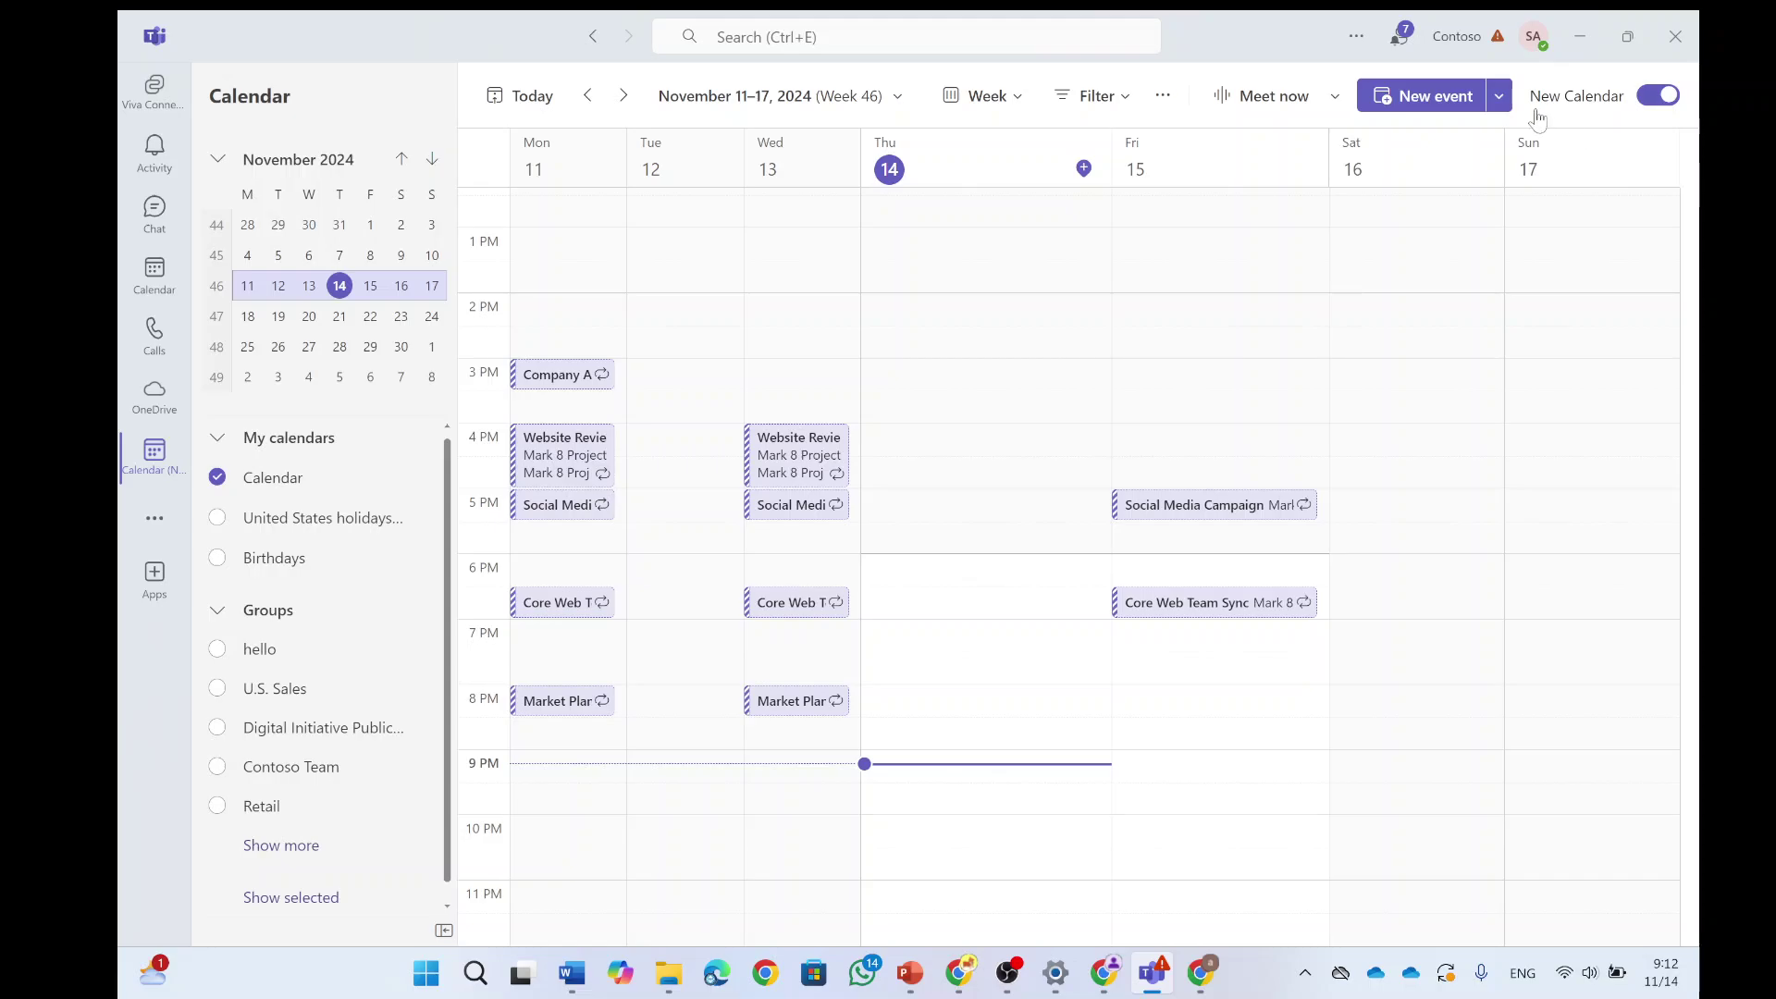
mouse_move(1595, 417)
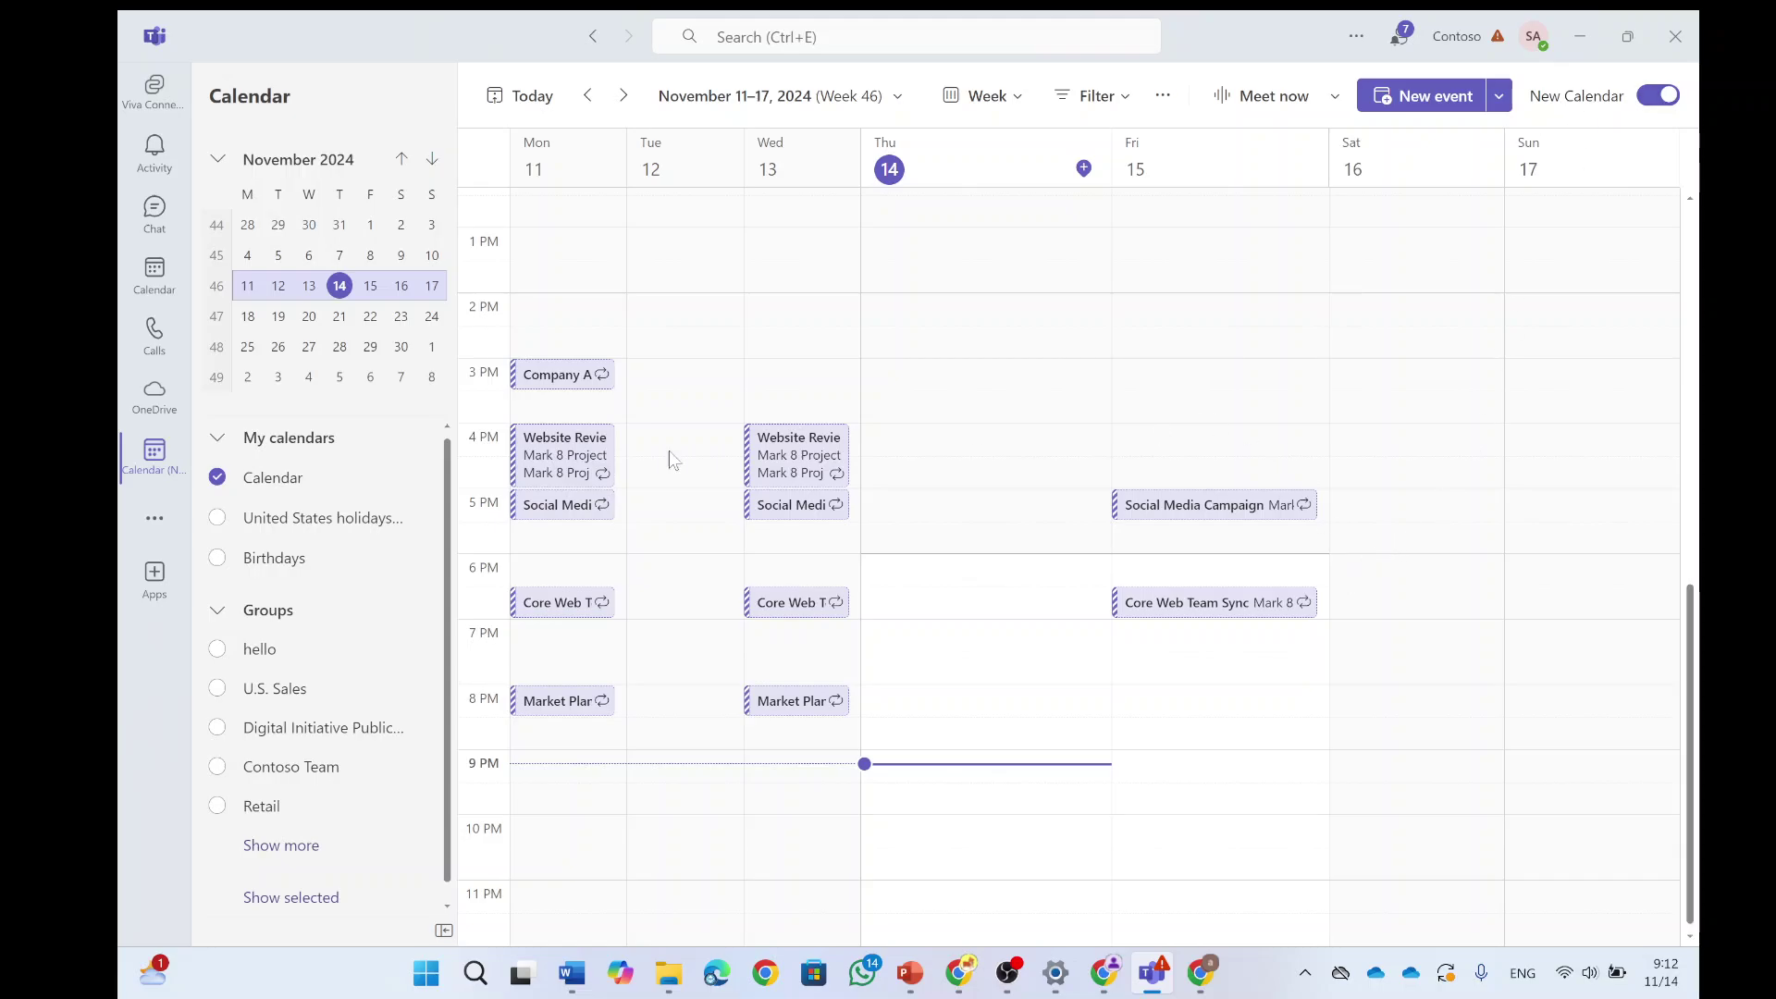
Tick the United States holidays calendar, then check the Filter and Week view menus
click(218, 438)
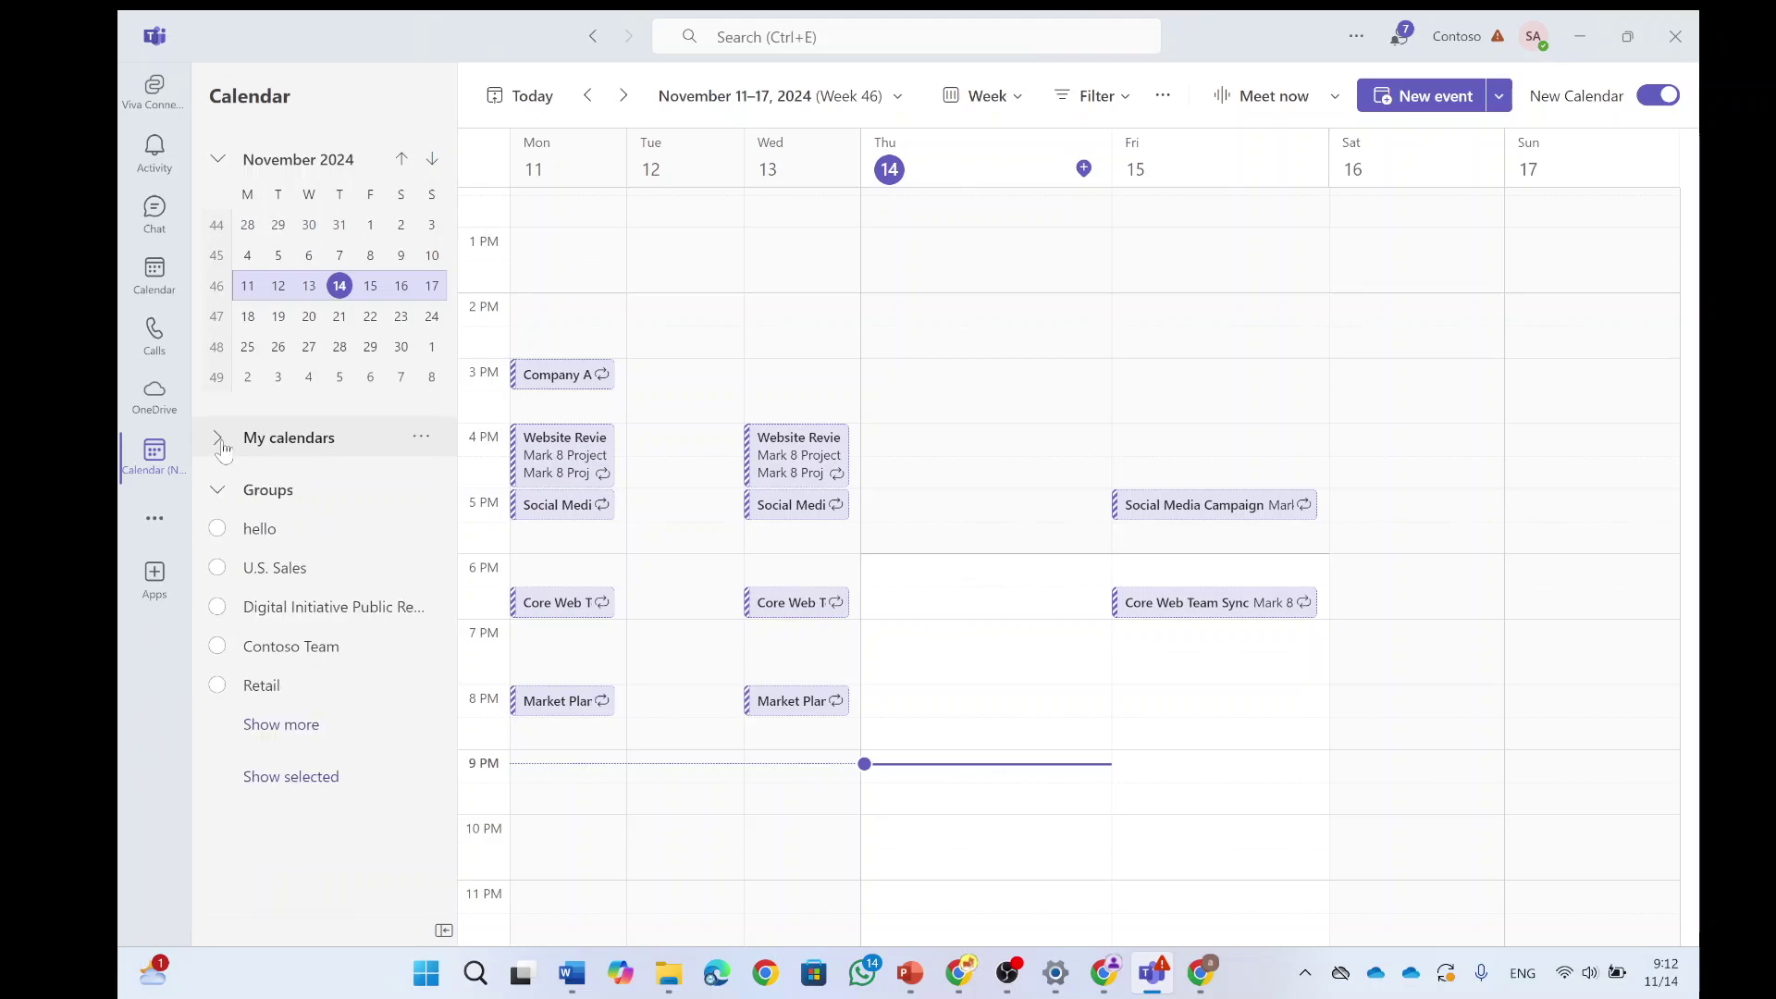
click(219, 499)
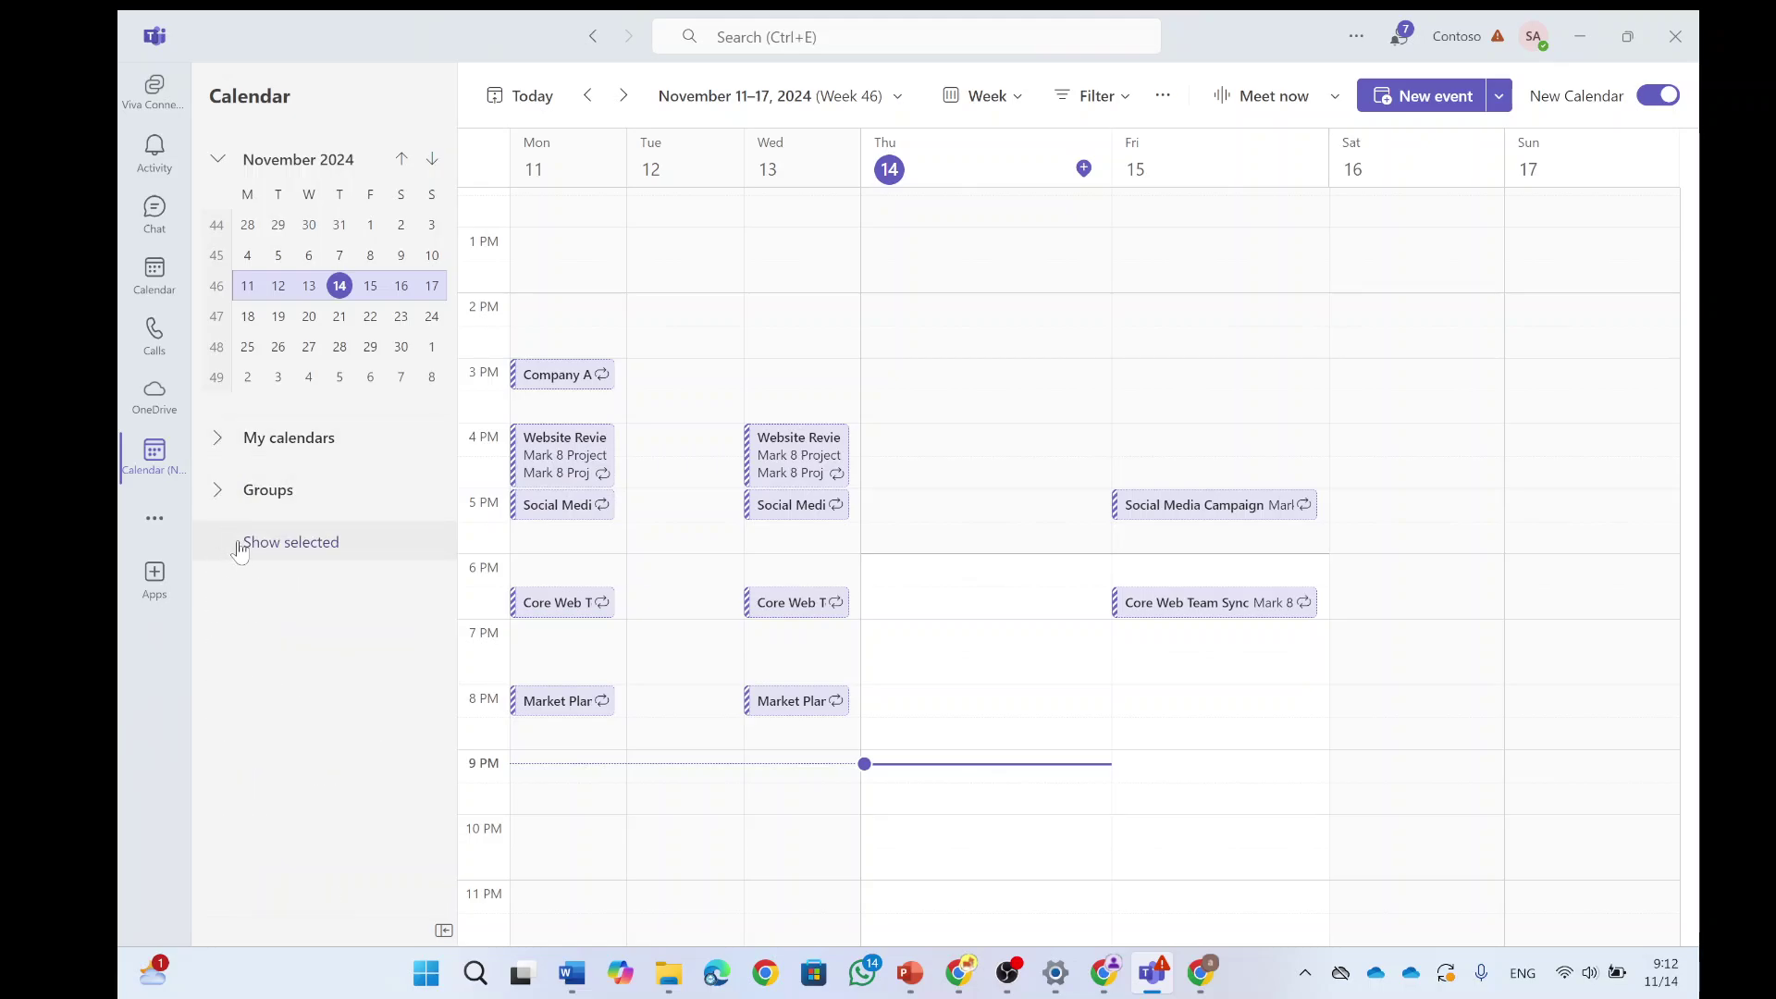
click(219, 439)
click(218, 518)
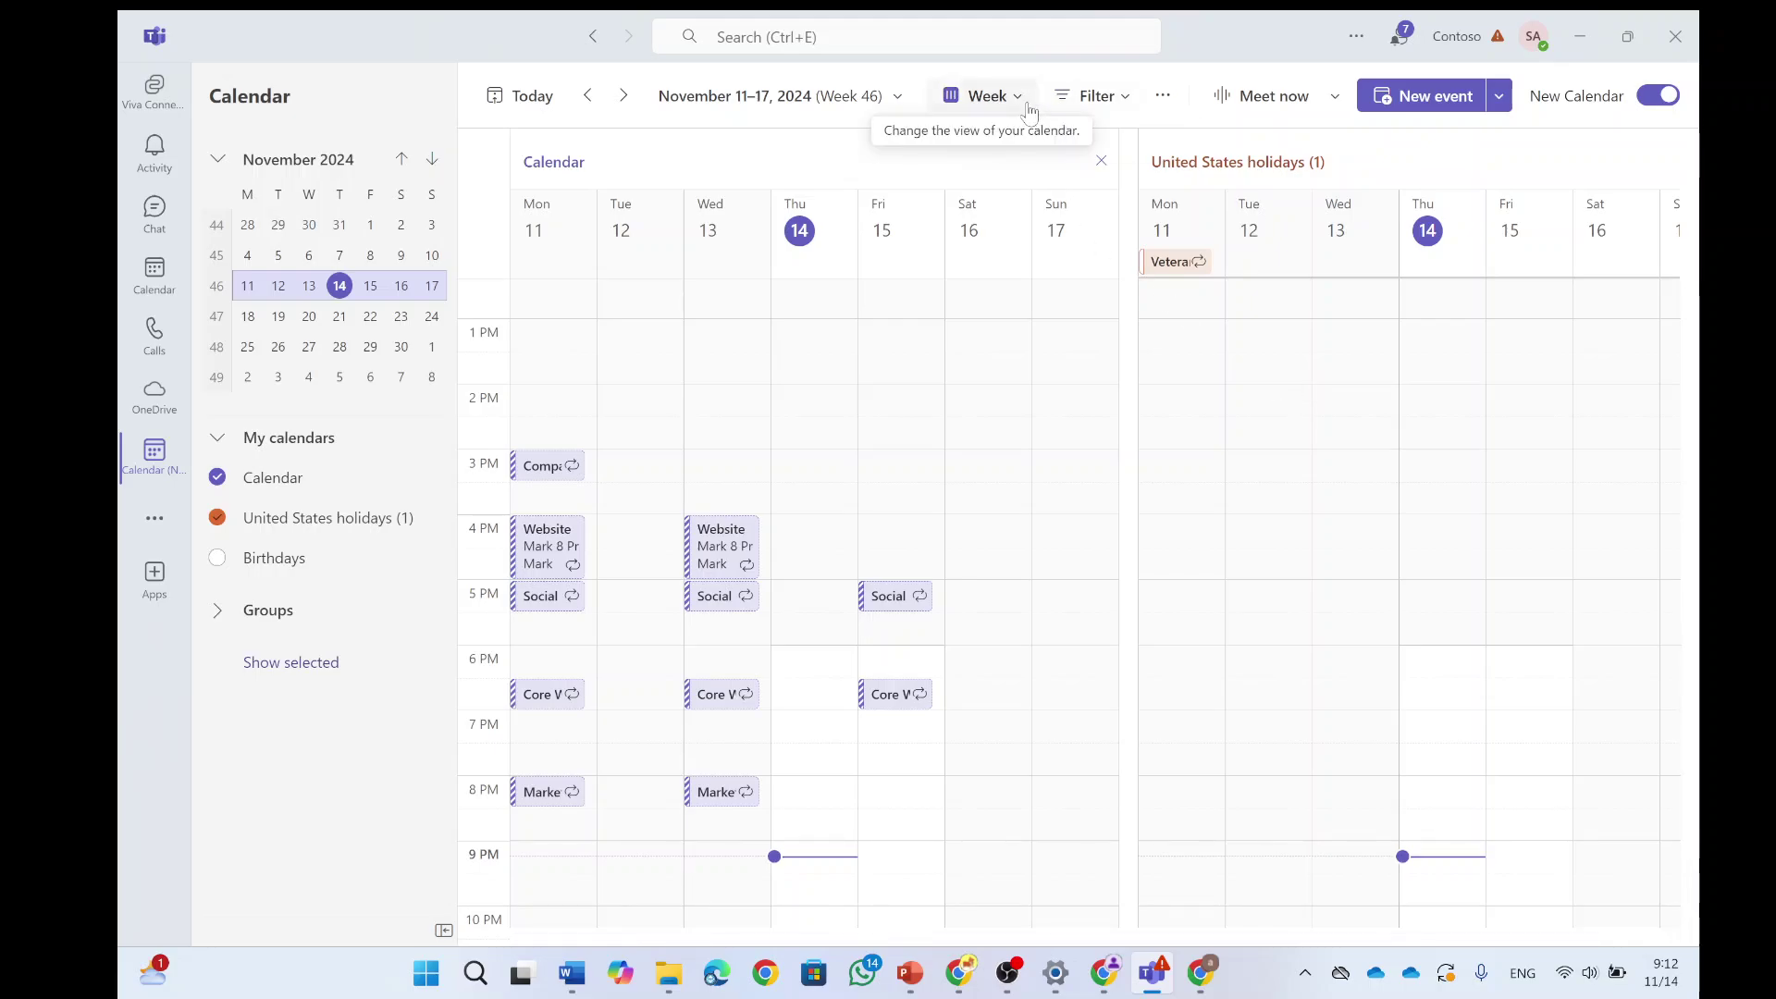
click(1121, 101)
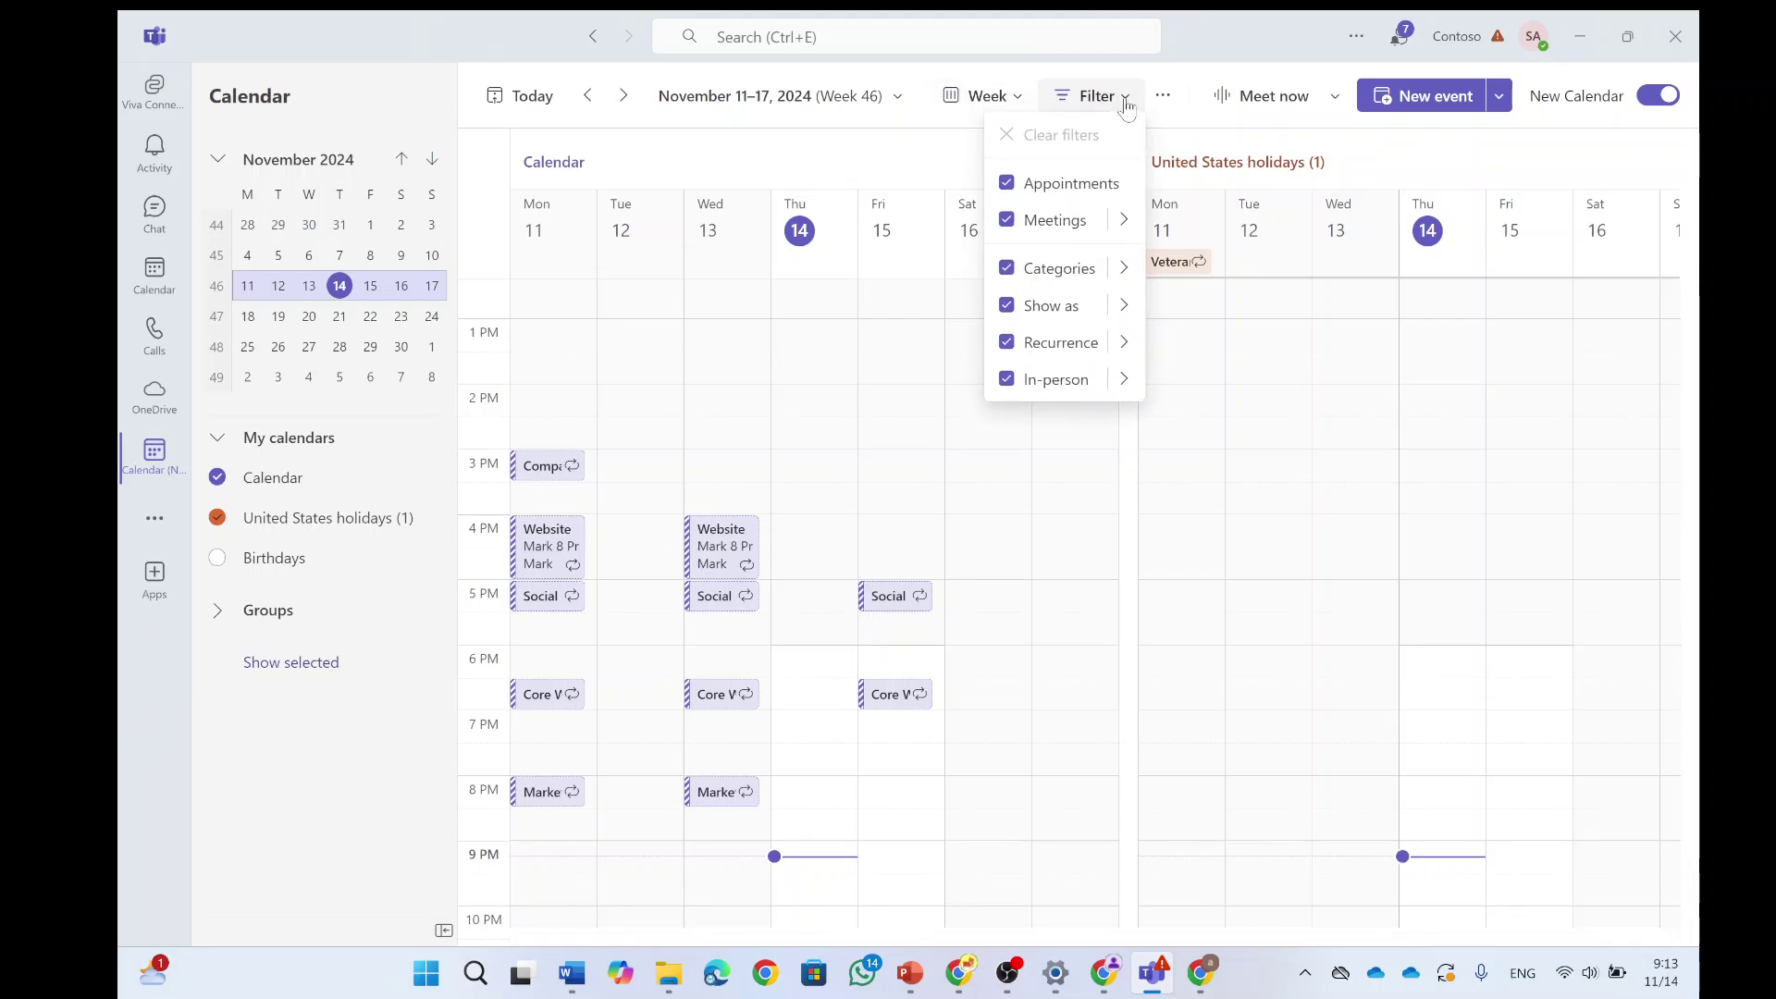
click(1019, 98)
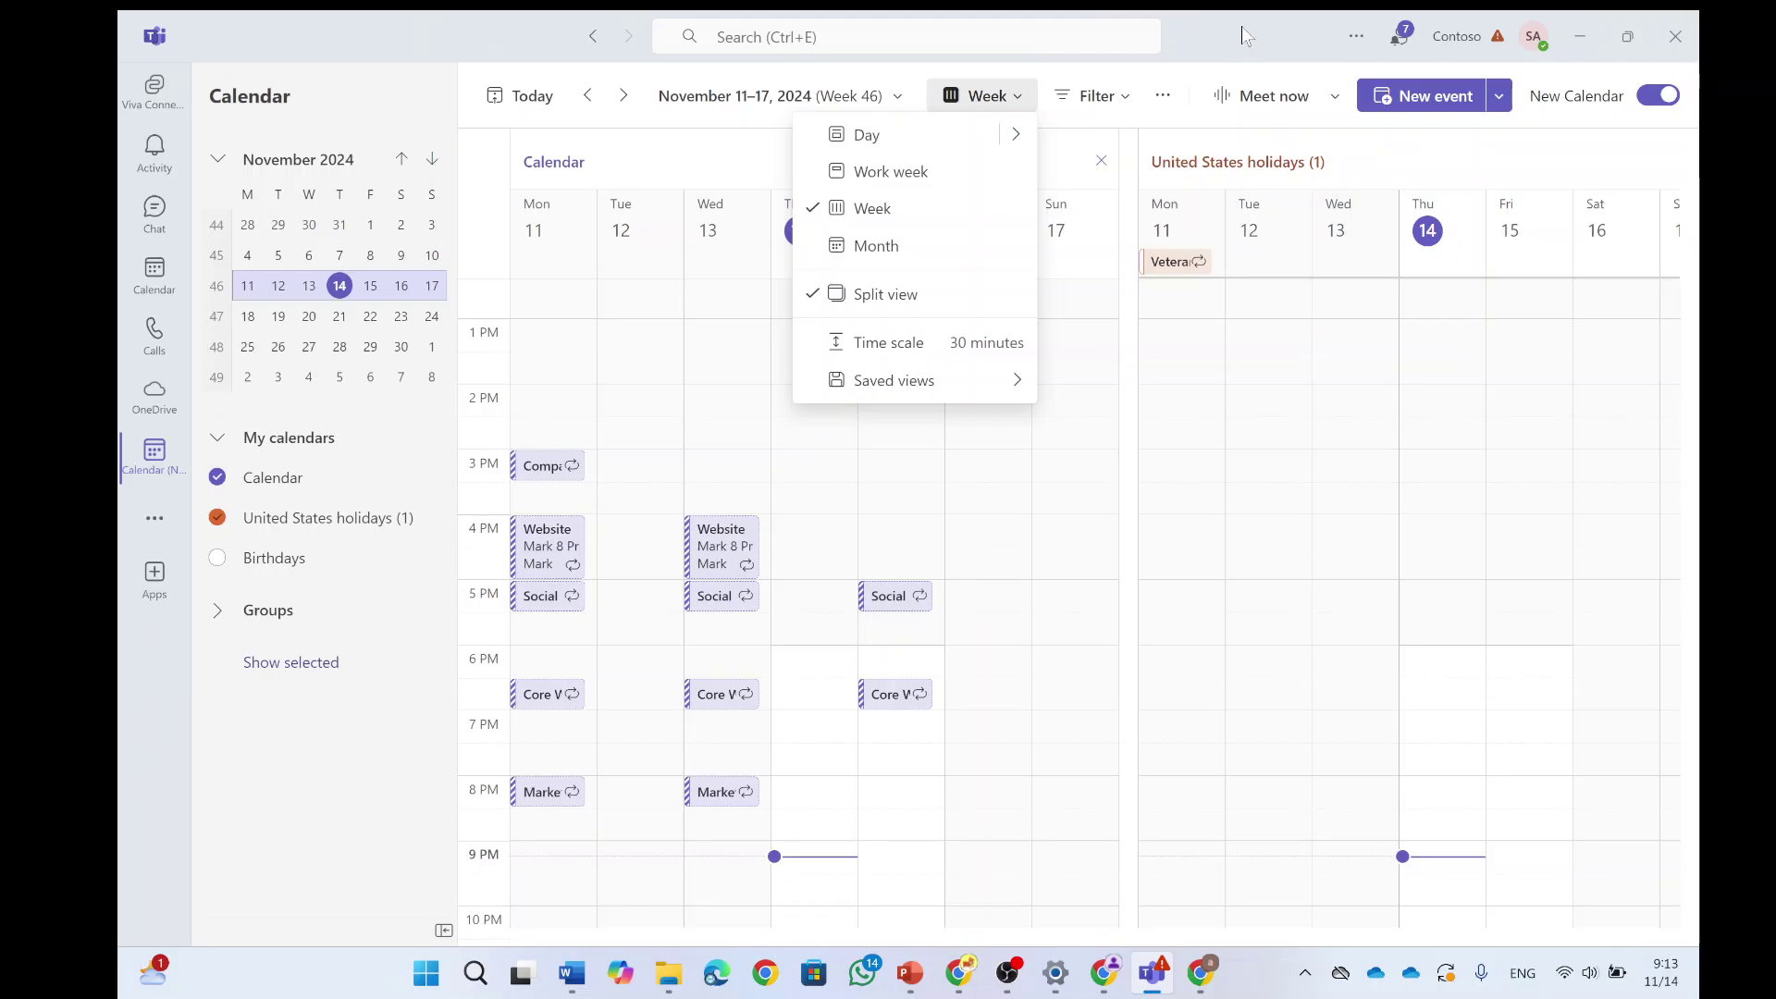
Pick Day view, switch off the New Calendar toggle, and skip the feedback prompt
click(866, 138)
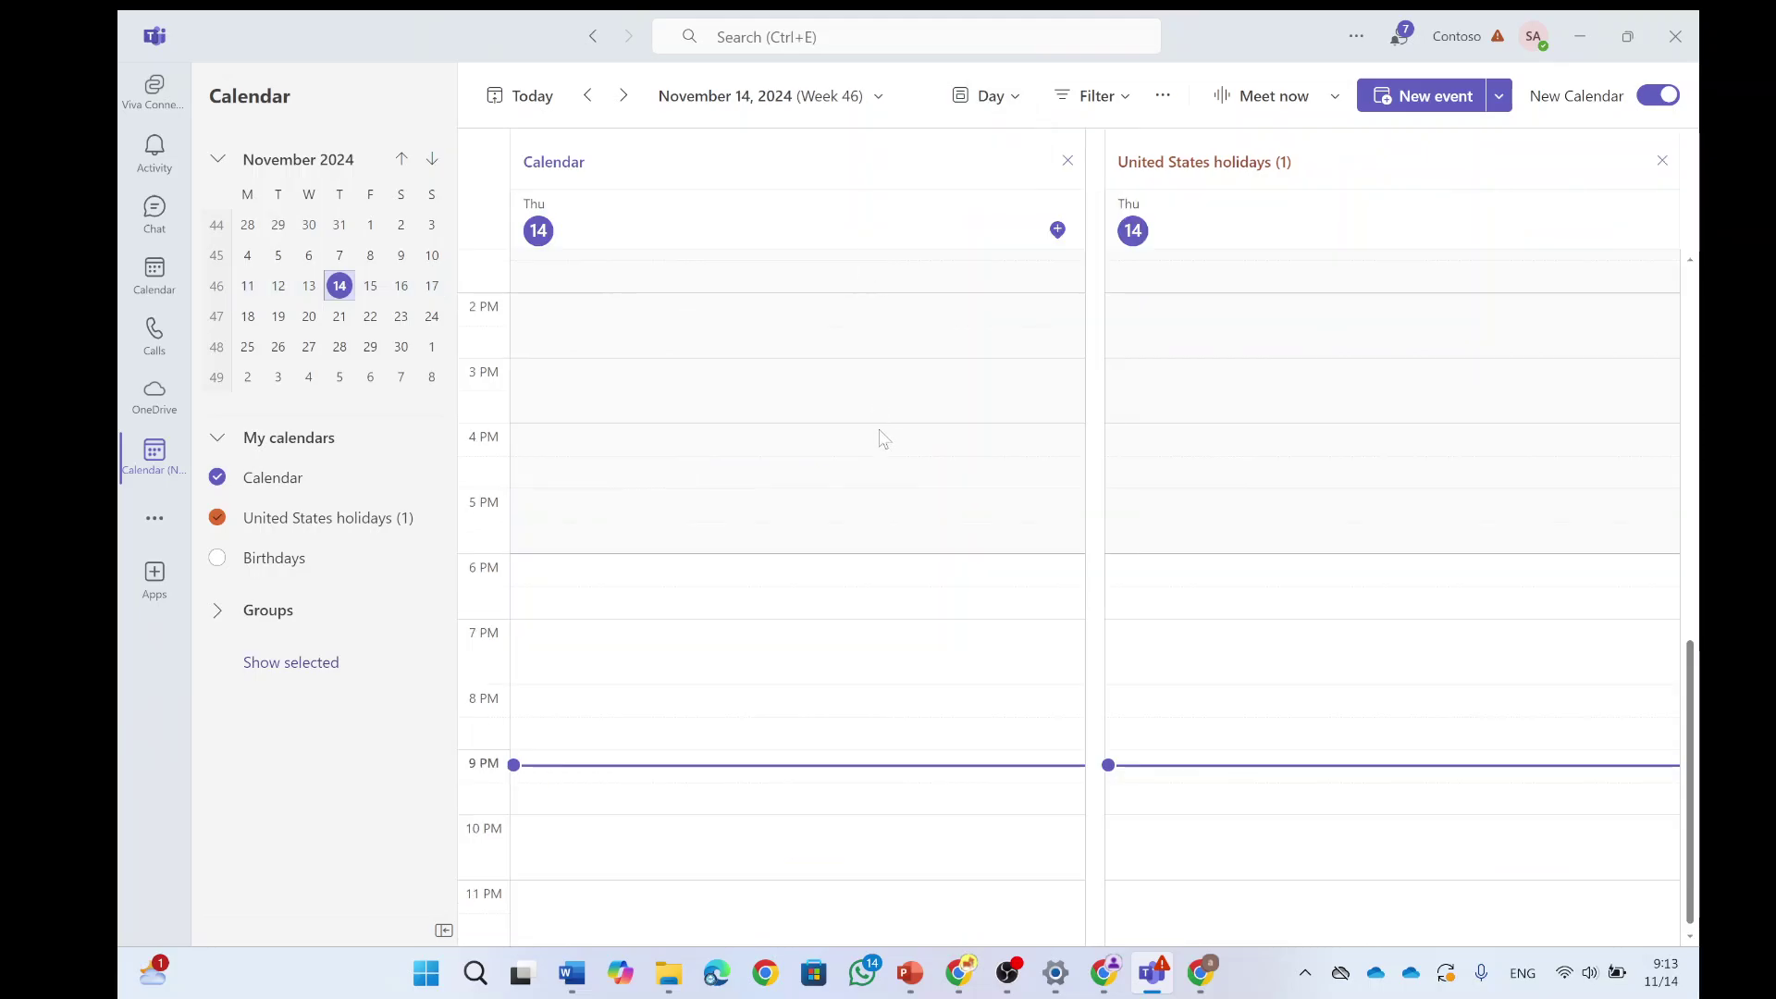
click(1654, 99)
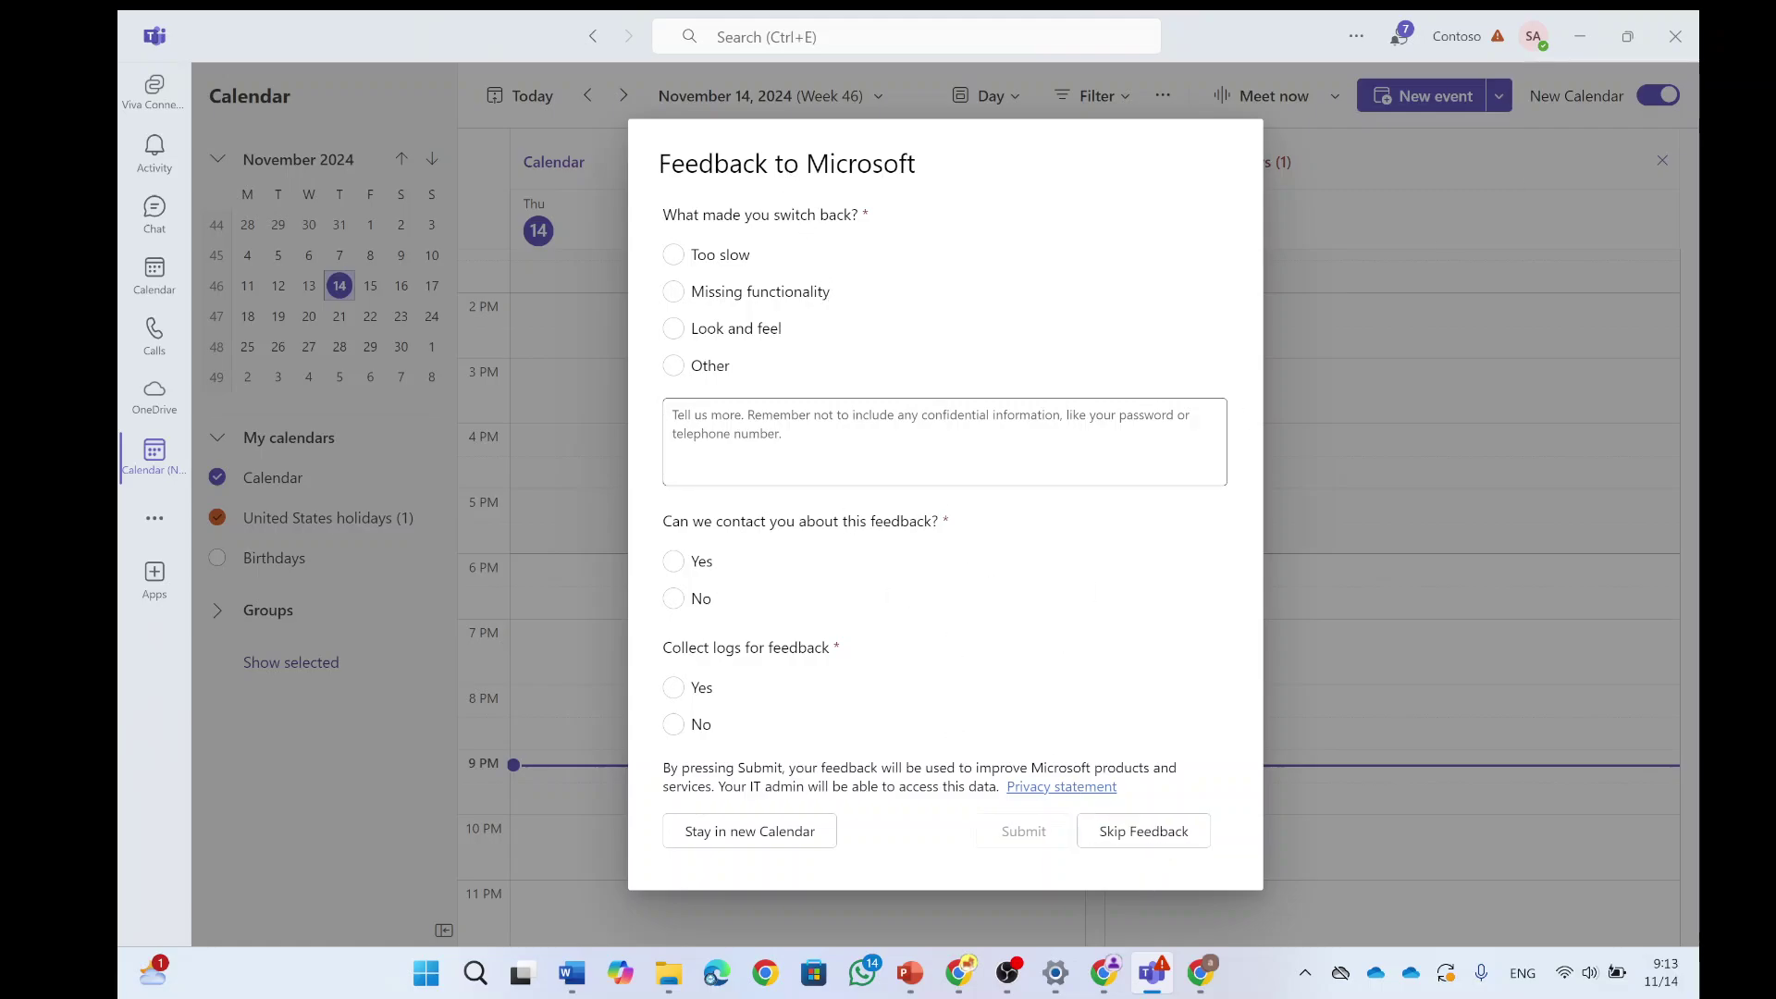
click(1133, 837)
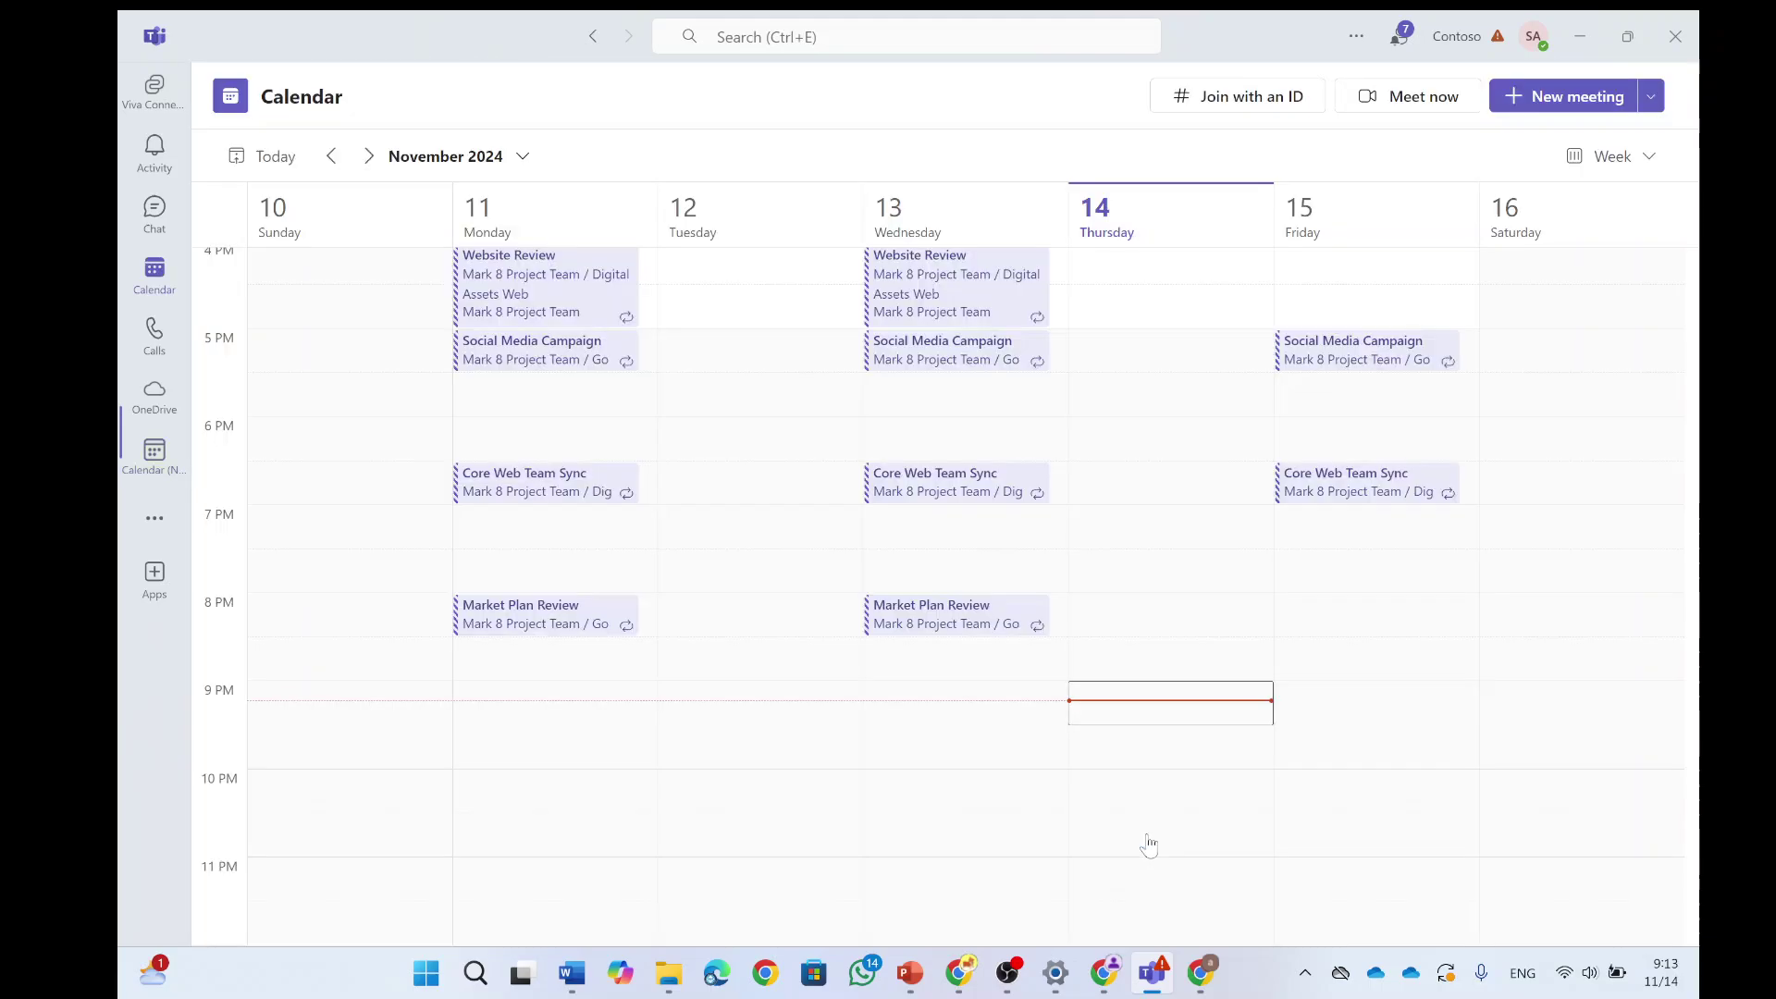